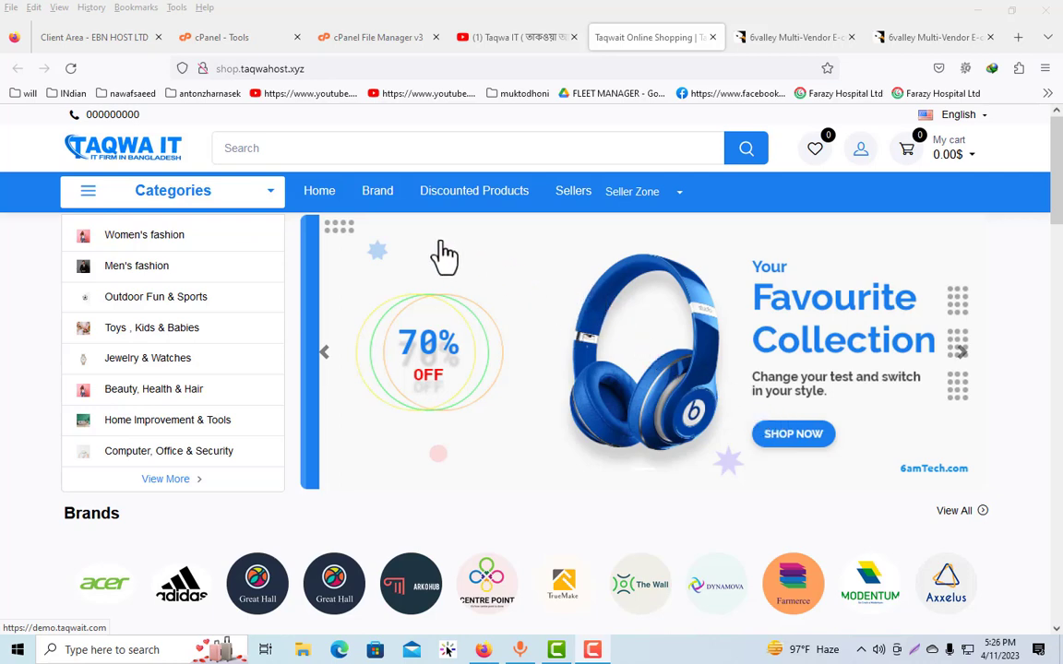
Look over the 6valley Multi-Vendor E-commerce item page on CodeCanyon and the demo shop at shop.taqwahost.xyz
{"action": "left_click", "coordinate": [795, 42]}
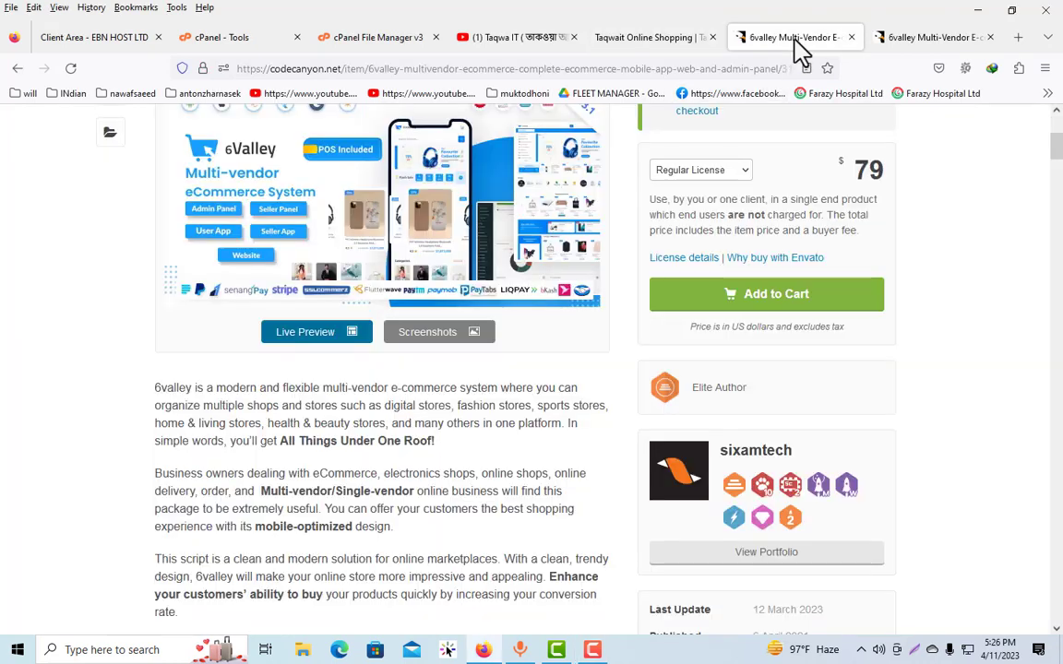
{"action": "scroll", "coordinate": [374, 320], "scroll_direction": "up", "scroll_amount": 4}
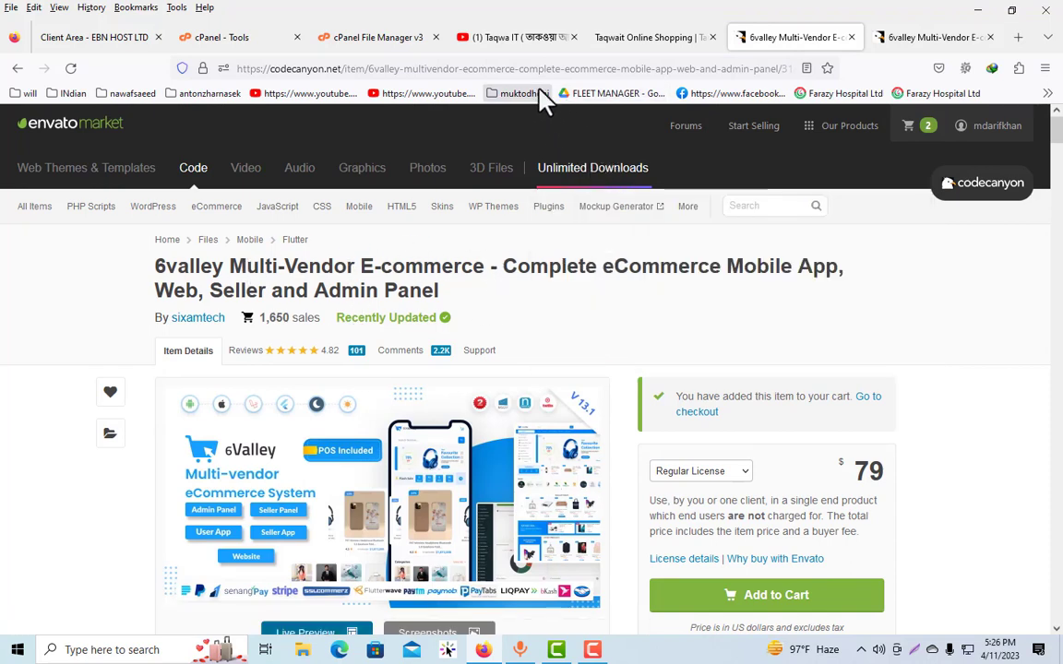
{"action": "scroll", "coordinate": [370, 301], "scroll_direction": "down", "scroll_amount": 3}
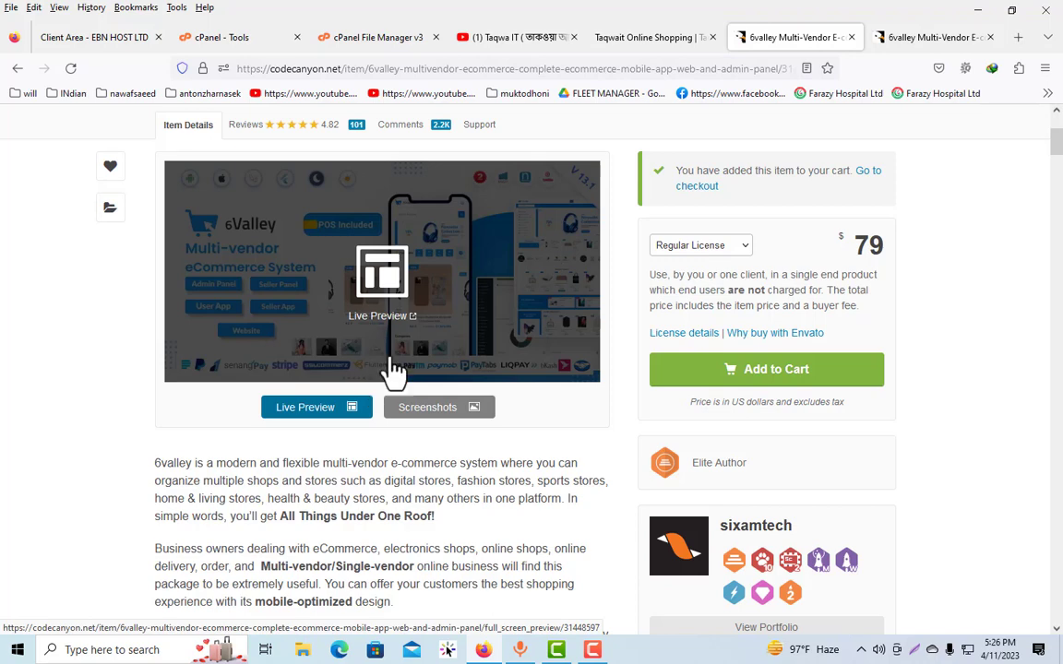
{"action": "scroll", "coordinate": [410, 360], "scroll_direction": "up", "scroll_amount": 2}
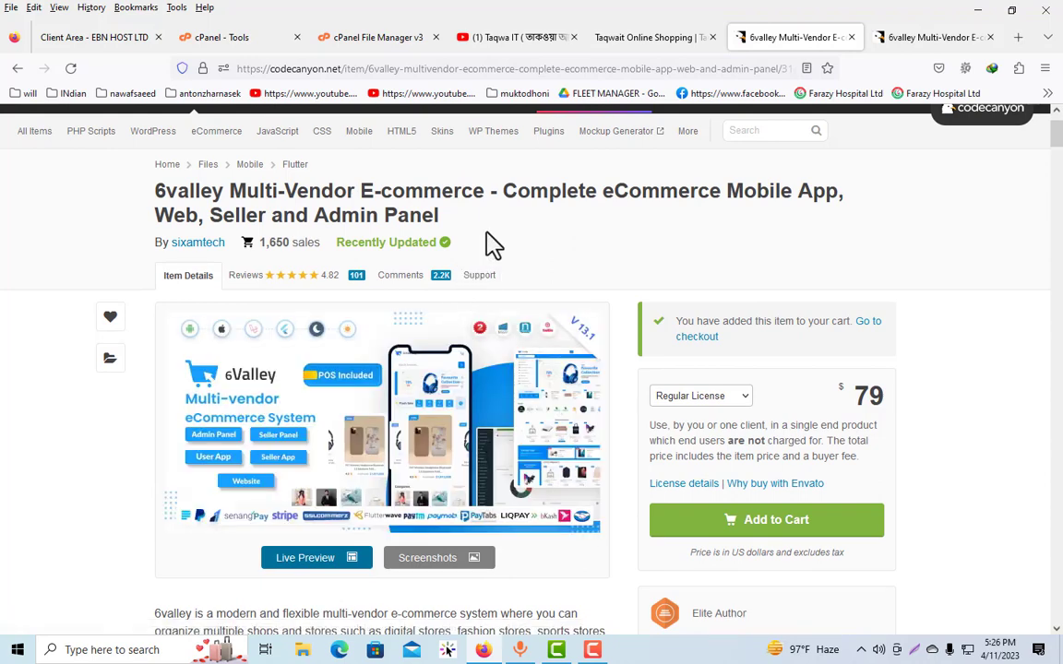
{"action": "left_click", "coordinate": [647, 37]}
{"action": "scroll", "coordinate": [429, 356], "scroll_direction": "down", "scroll_amount": 8}
{"action": "scroll", "coordinate": [438, 353], "scroll_direction": "down", "scroll_amount": 10}
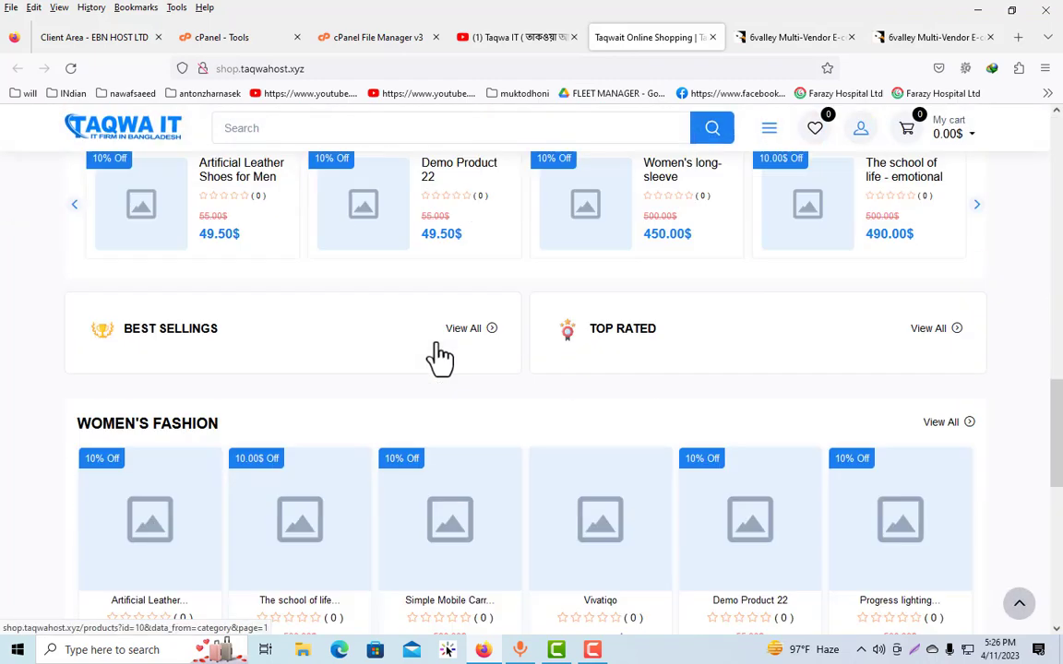
{"action": "scroll", "coordinate": [444, 352], "scroll_direction": "up", "scroll_amount": 15}
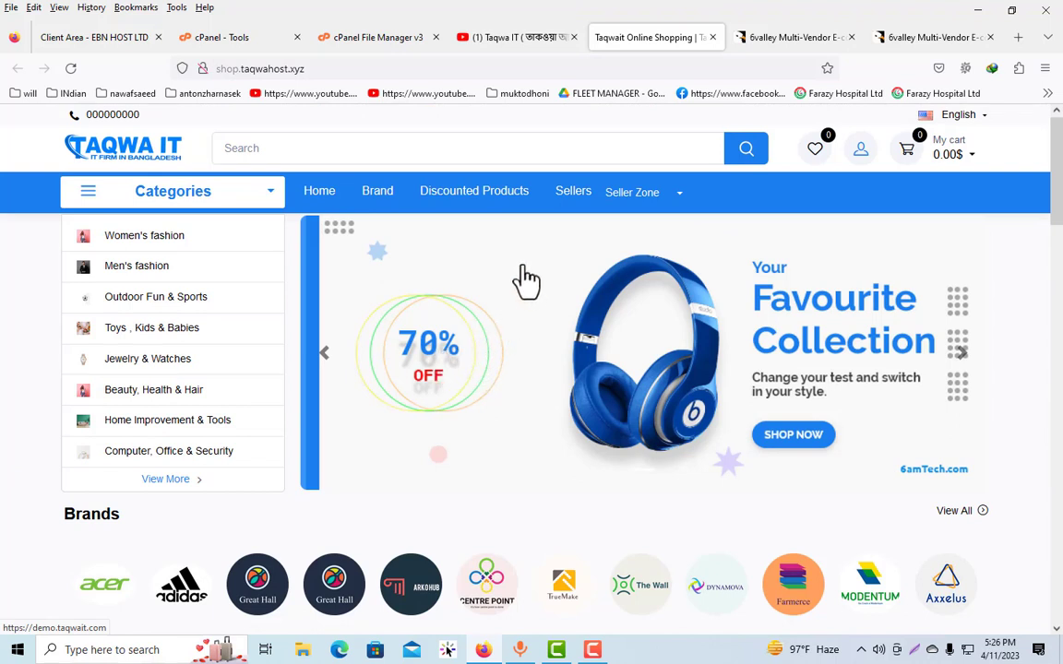
View the home page of the Taqwa IT YouTube channel
{"action": "left_click", "coordinate": [506, 37]}
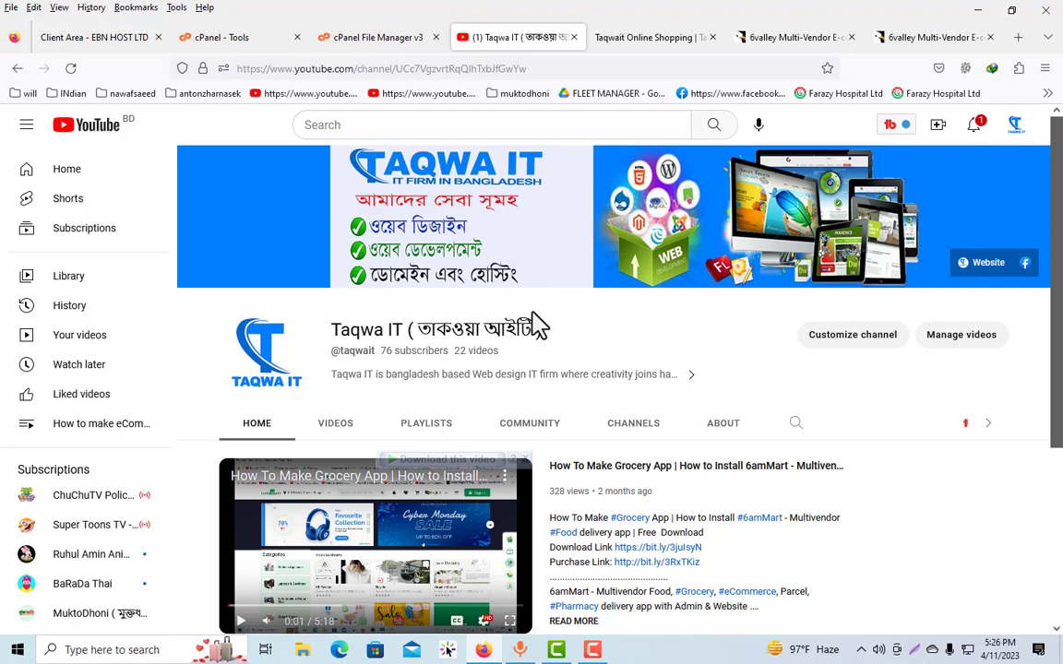
{"action": "scroll", "coordinate": [535, 330], "scroll_direction": "down", "scroll_amount": 2}
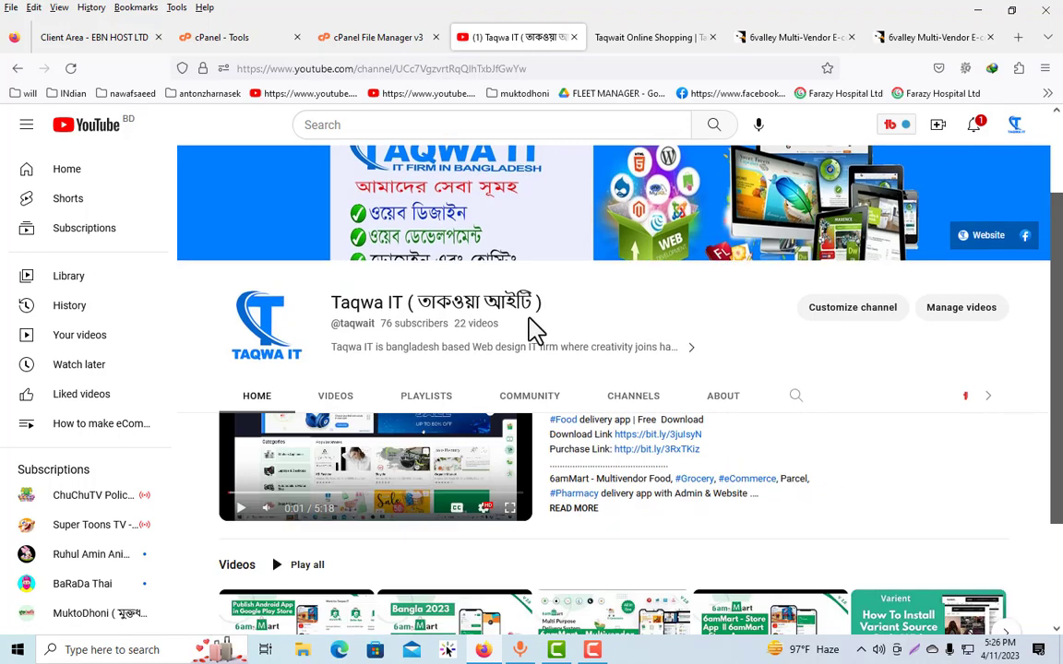
{"action": "scroll", "coordinate": [499, 322], "scroll_direction": "up", "scroll_amount": 2}
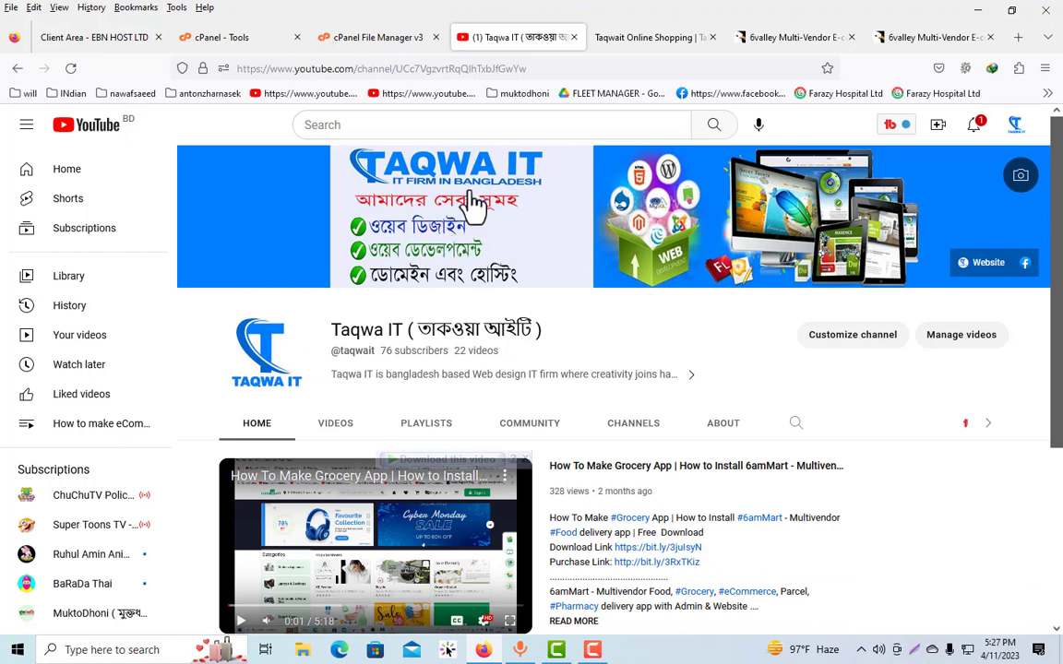
Switch to the cPanel tools overview and open the Domains management page
{"action": "left_click", "coordinate": [383, 41]}
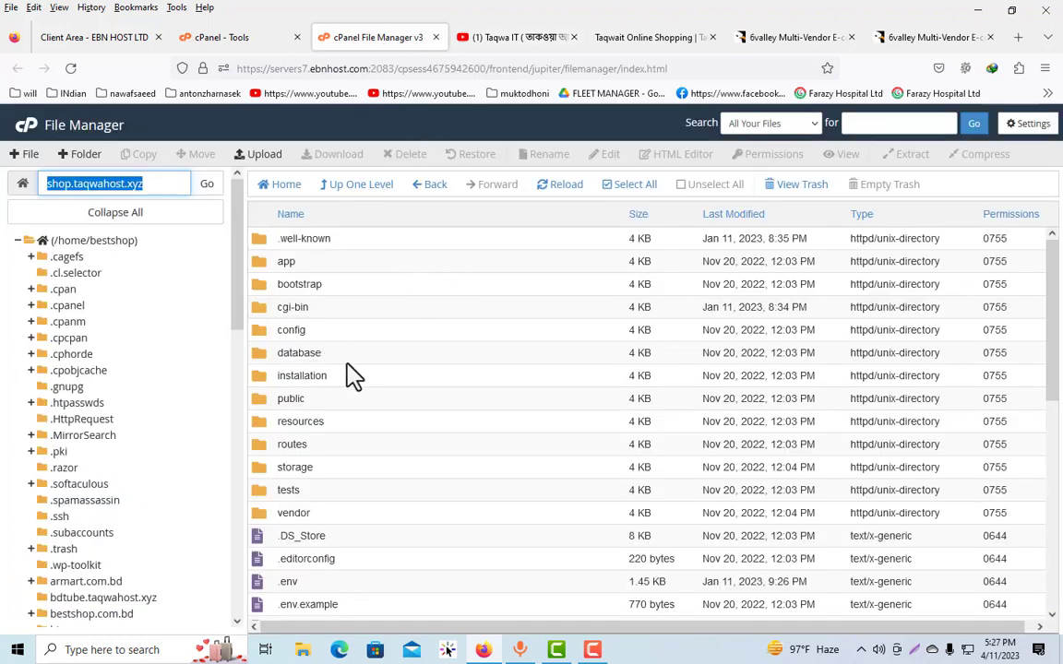
{"action": "left_click", "coordinate": [277, 42]}
{"action": "scroll", "coordinate": [379, 375], "scroll_direction": "down", "scroll_amount": 4}
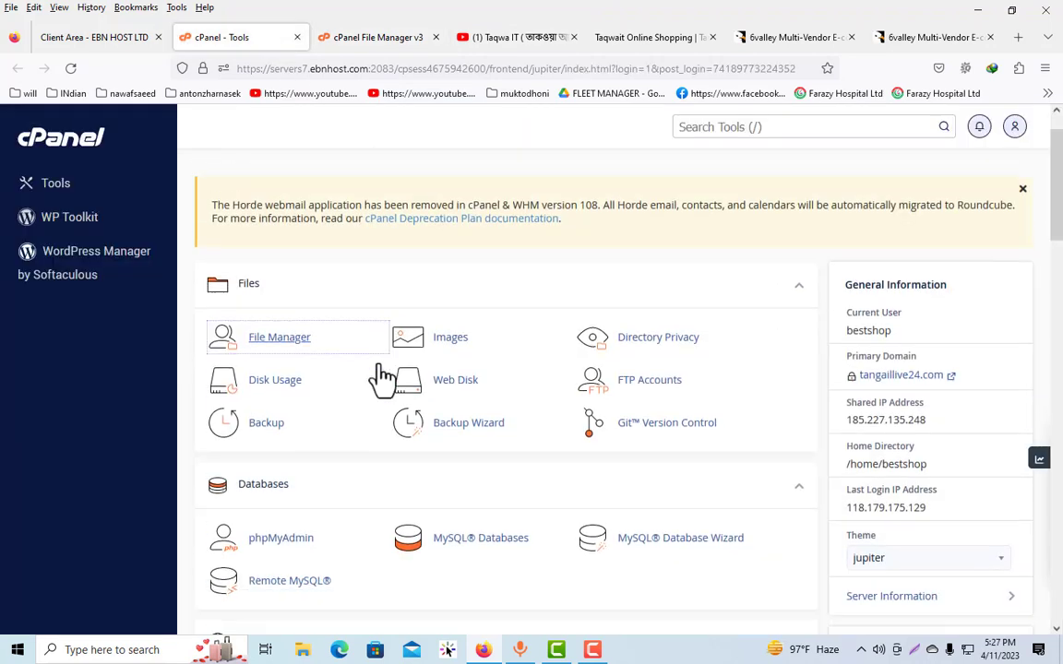
{"action": "scroll", "coordinate": [495, 339], "scroll_direction": "down", "scroll_amount": 3}
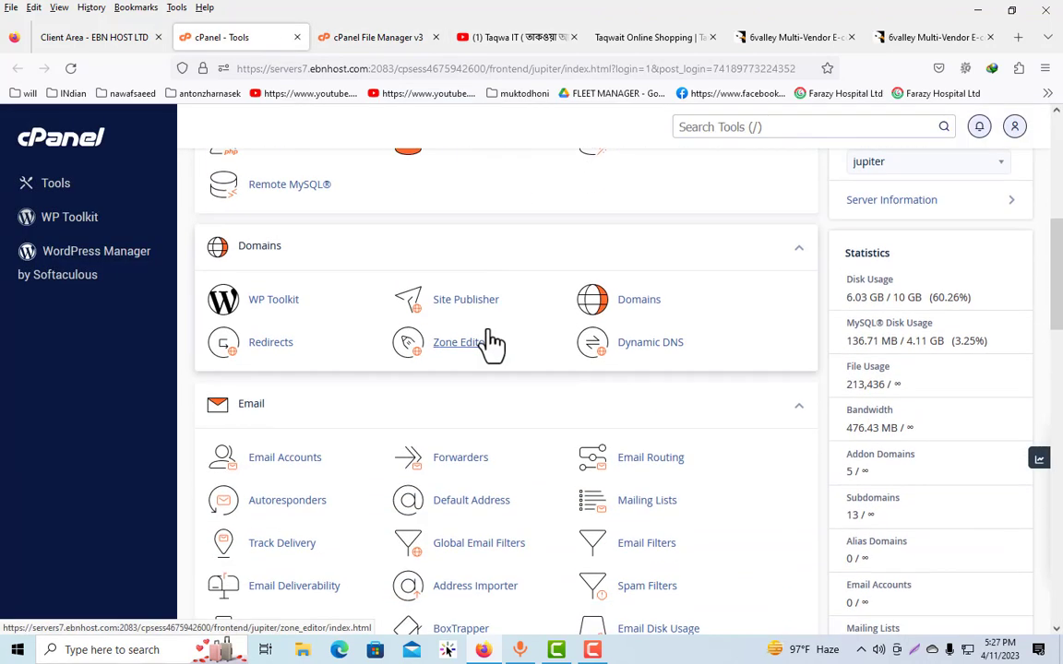
{"action": "scroll", "coordinate": [570, 369], "scroll_direction": "up", "scroll_amount": 2}
{"action": "left_click", "coordinate": [638, 305]}
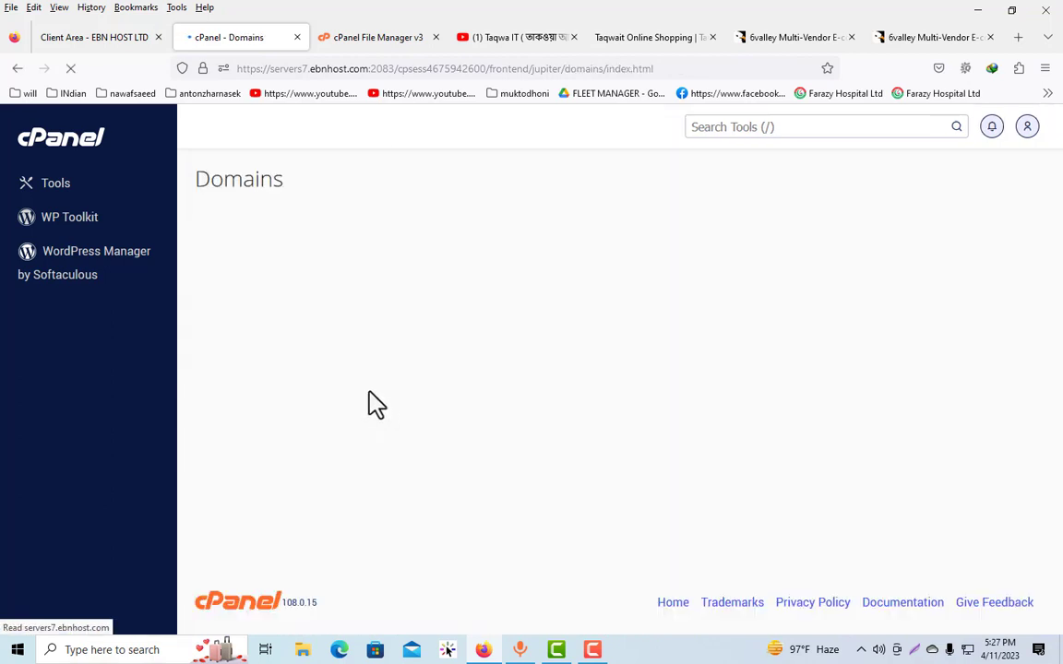
Create the domain 6vally.taqwahost.xyz with its own document root of the same name instead of the shared one
{"action": "left_click", "coordinate": [296, 355]}
{"action": "type", "text": "6vally"}
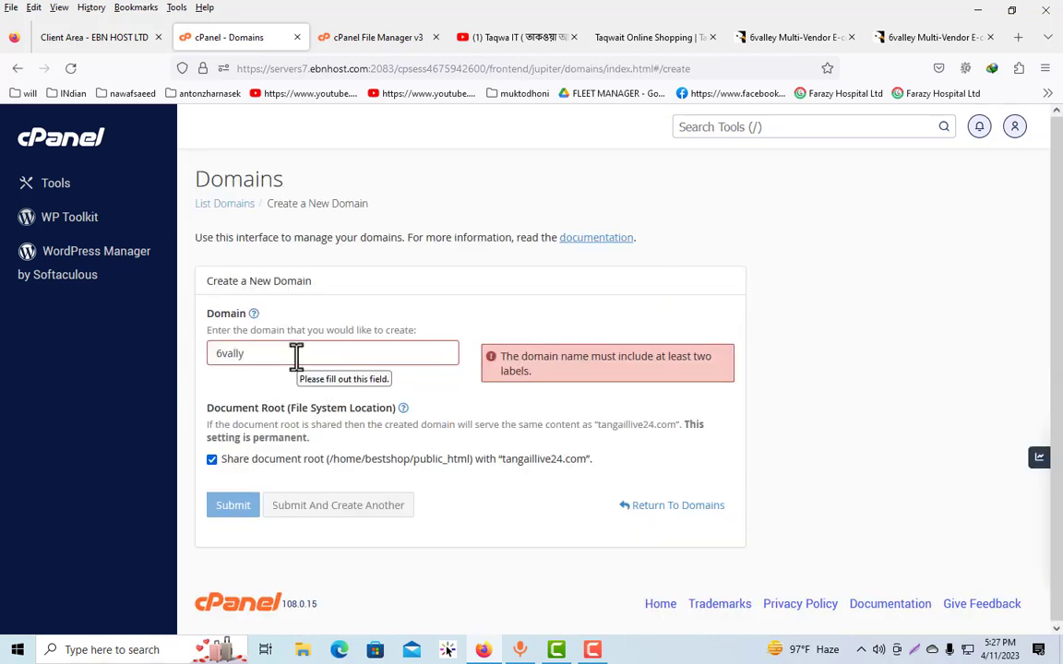
{"action": "type", "text": ".taqwahos"}
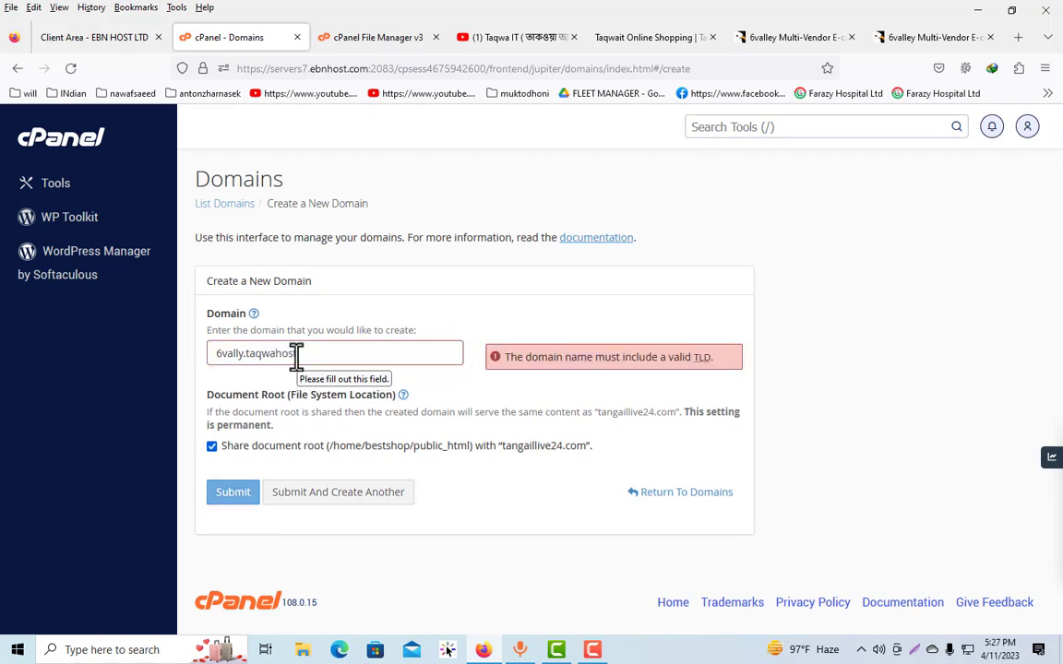
{"action": "type", "text": "t.xyz"}
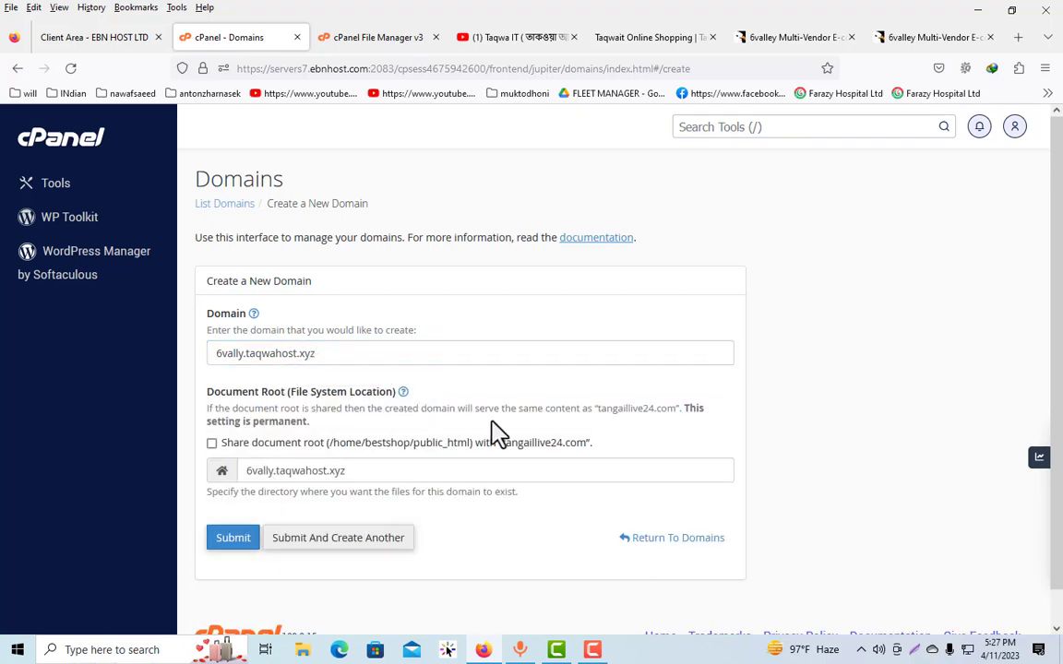
{"action": "left_click", "coordinate": [341, 357]}
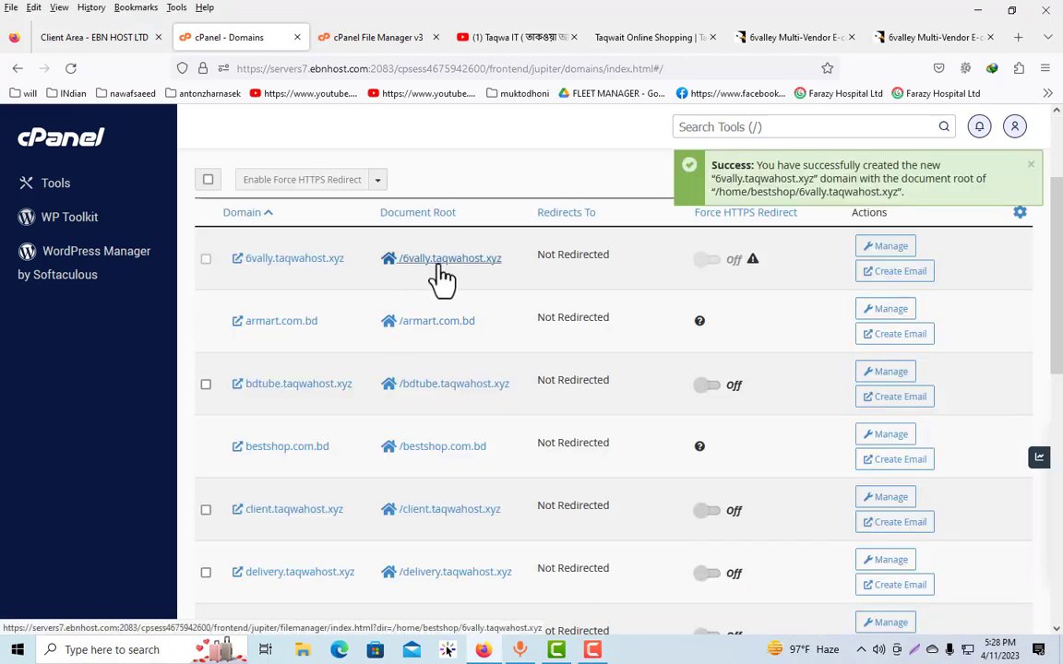
Open the new domain's document root in File Manager and go to the wordpress-backups folder
{"action": "left_click", "coordinate": [441, 279]}
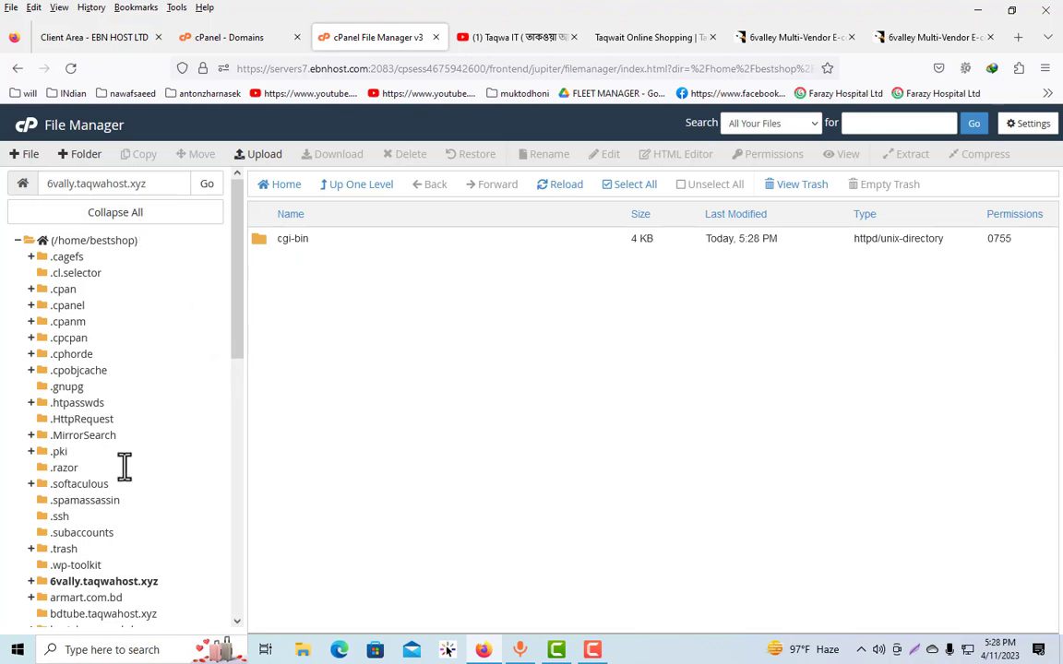
{"action": "scroll", "coordinate": [111, 554], "scroll_direction": "down", "scroll_amount": 10}
{"action": "left_click", "coordinate": [93, 585]}
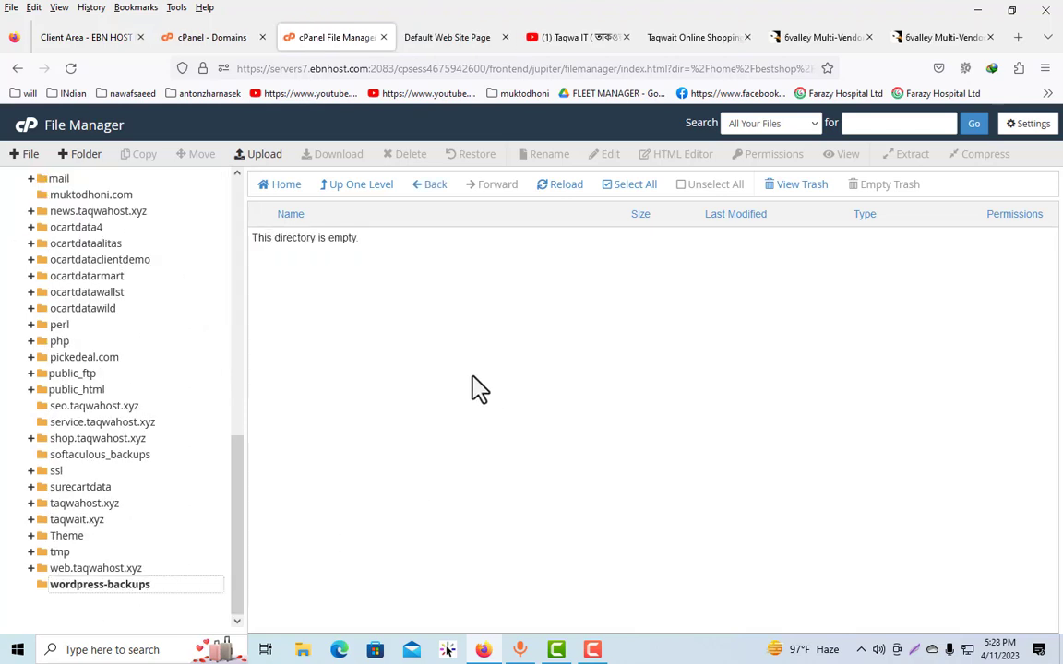
Upload 6valley-V13.1-nulled.zip from the Downloads folder to wordpress-backups and return to that folder
{"action": "left_click", "coordinate": [258, 154]}
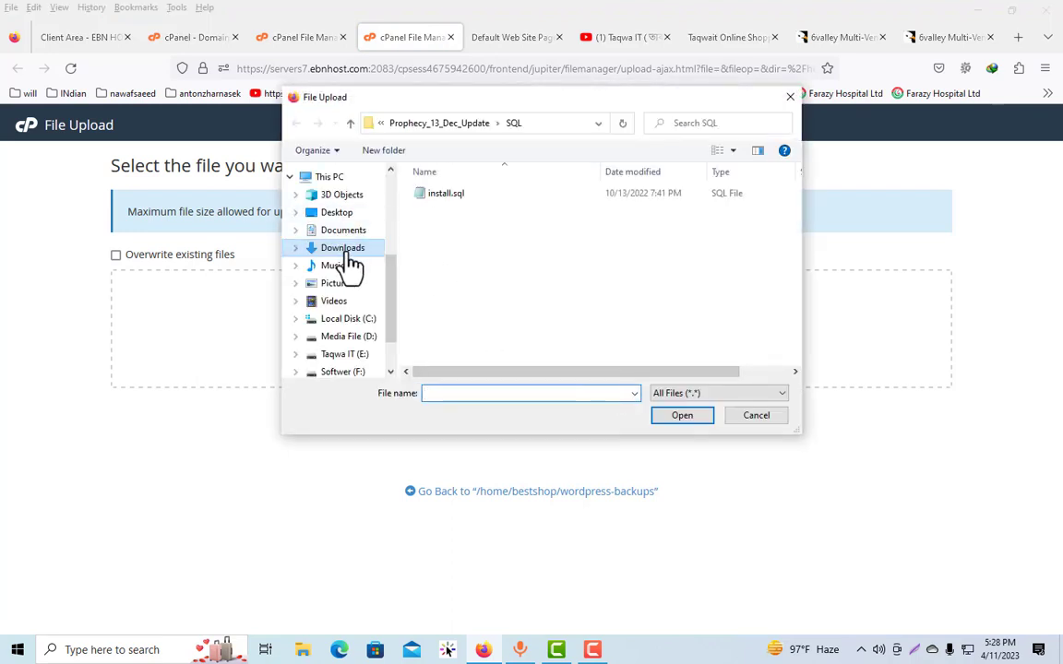
{"action": "left_click", "coordinate": [343, 248]}
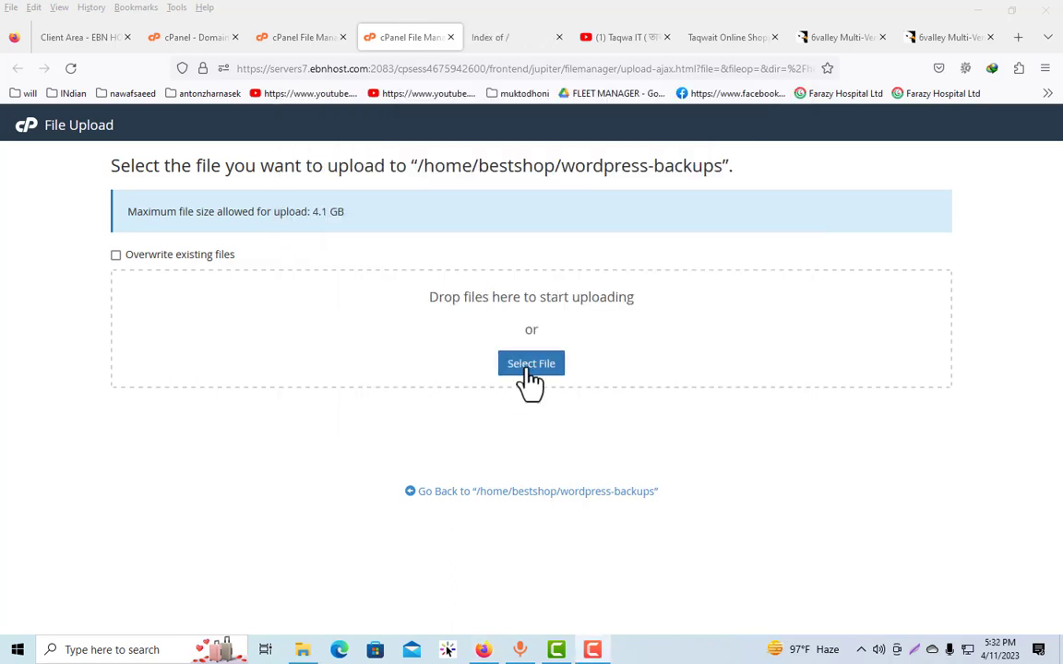
{"action": "left_click", "coordinate": [530, 365]}
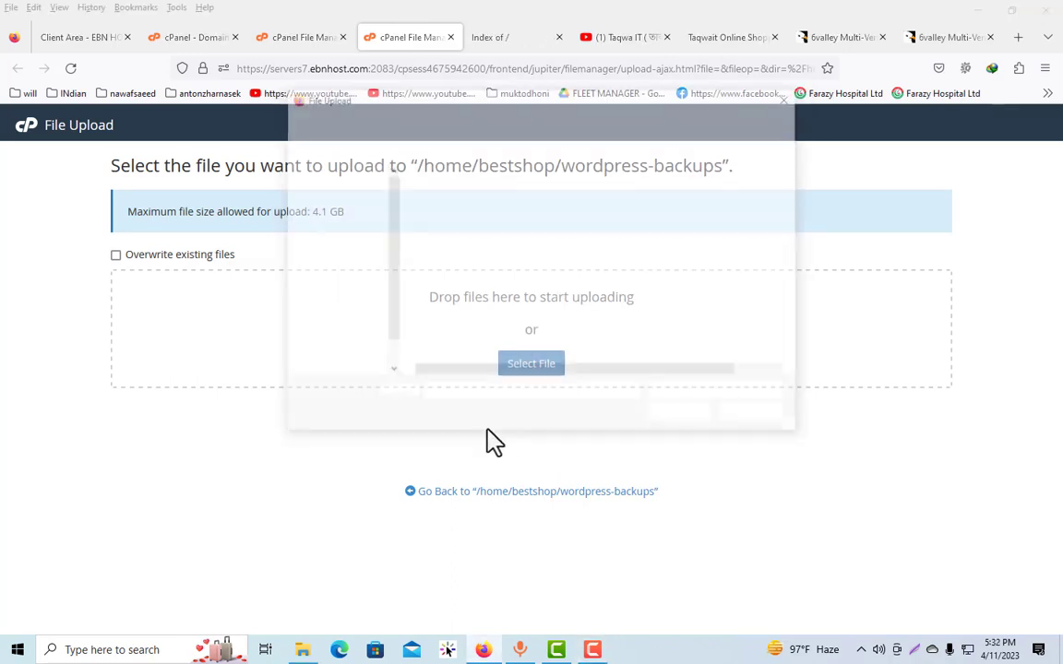
{"action": "left_click", "coordinate": [339, 248]}
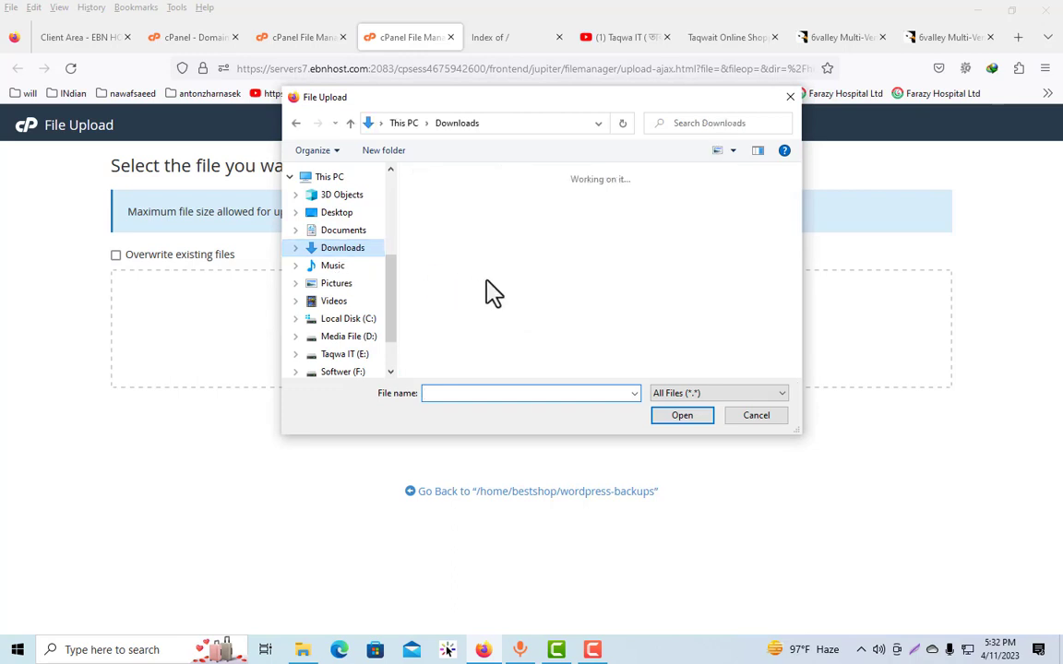
{"action": "left_click", "coordinate": [462, 332]}
{"action": "left_click", "coordinate": [676, 423]}
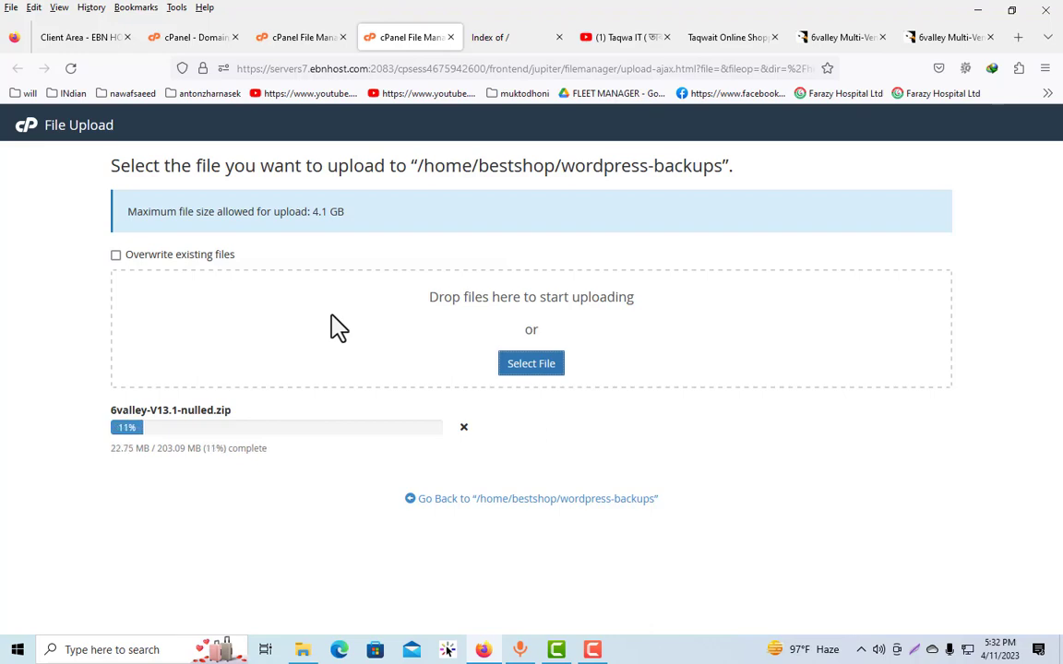
{"action": "left_click_drag", "start_coordinate": [331, 315], "coordinate": [338, 461]}
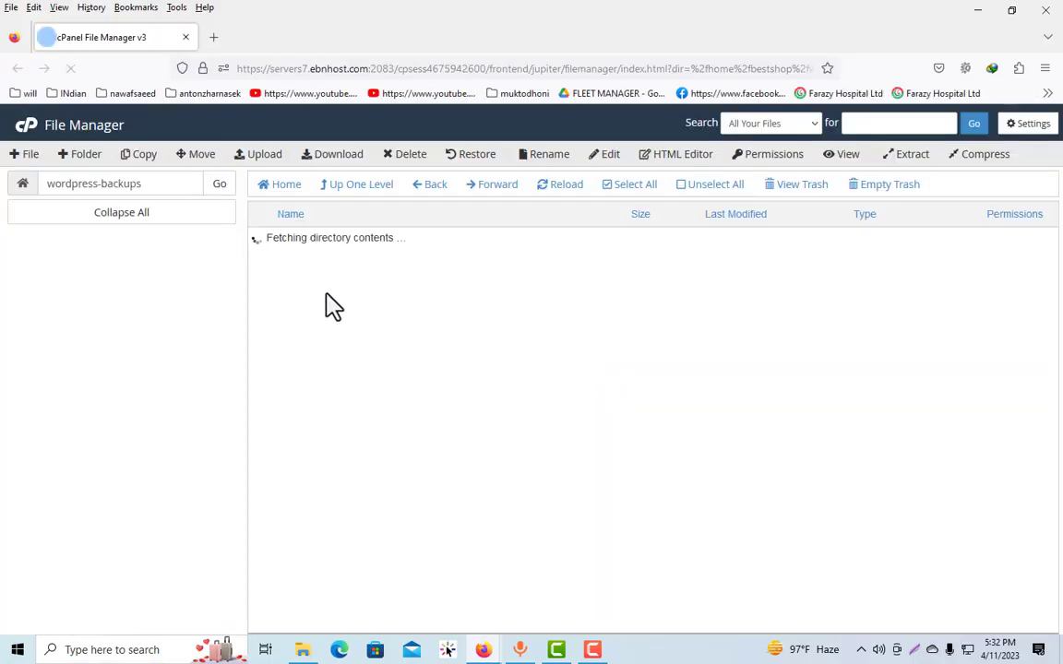
Extract 6valley-V13.1-nulled.zip into /wordpress-backups
{"action": "right_click", "coordinate": [262, 244]}
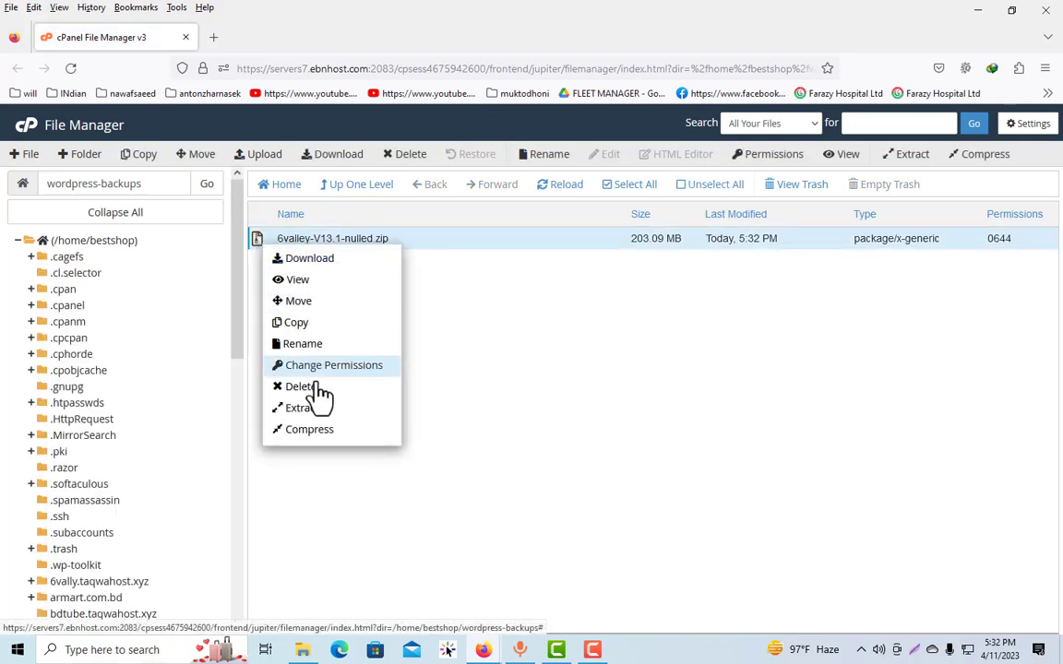
{"action": "left_click", "coordinate": [306, 409]}
{"action": "left_click", "coordinate": [613, 447]}
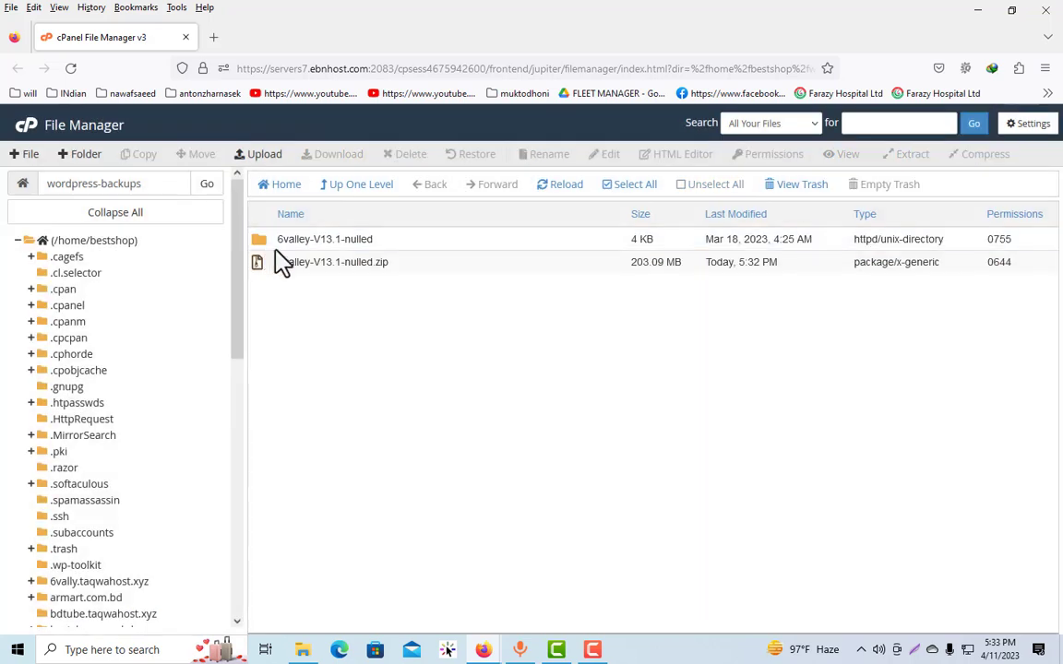
Open the extracted 6valley folder and go into its "Admin and web new install V13.1" folder to check the contents
{"action": "double_click", "coordinate": [278, 245]}
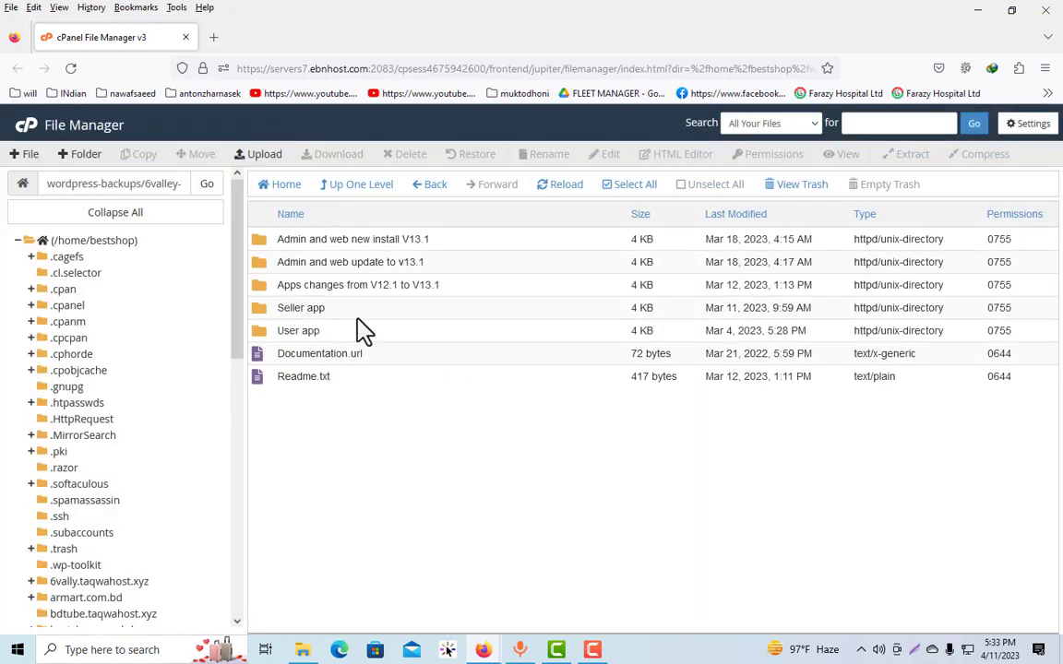
{"action": "double_click", "coordinate": [276, 245]}
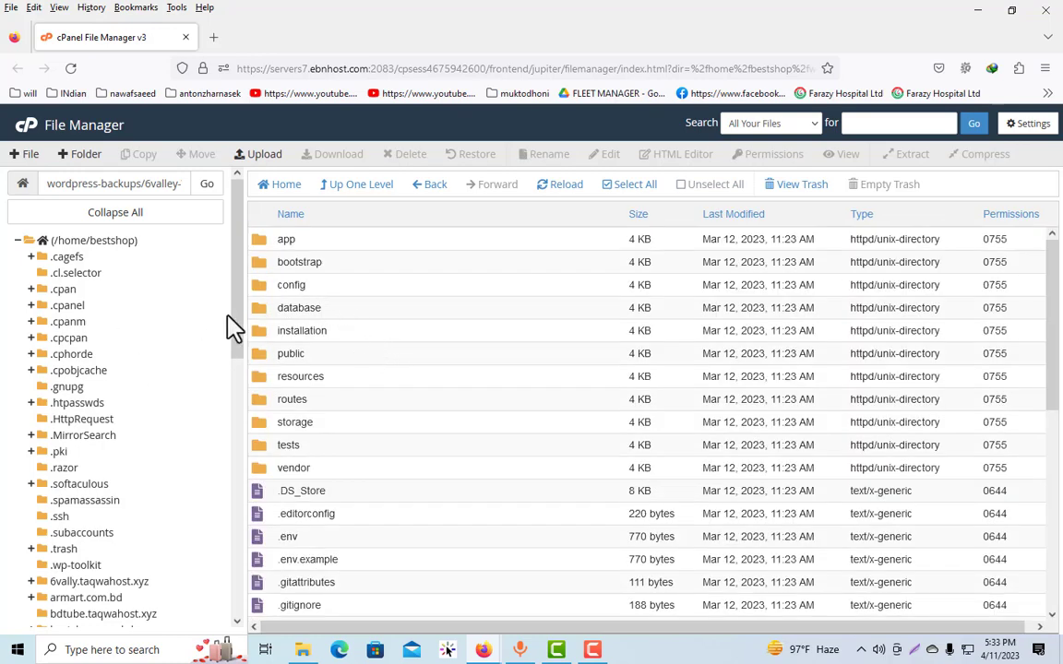
{"action": "left_click", "coordinate": [342, 187]}
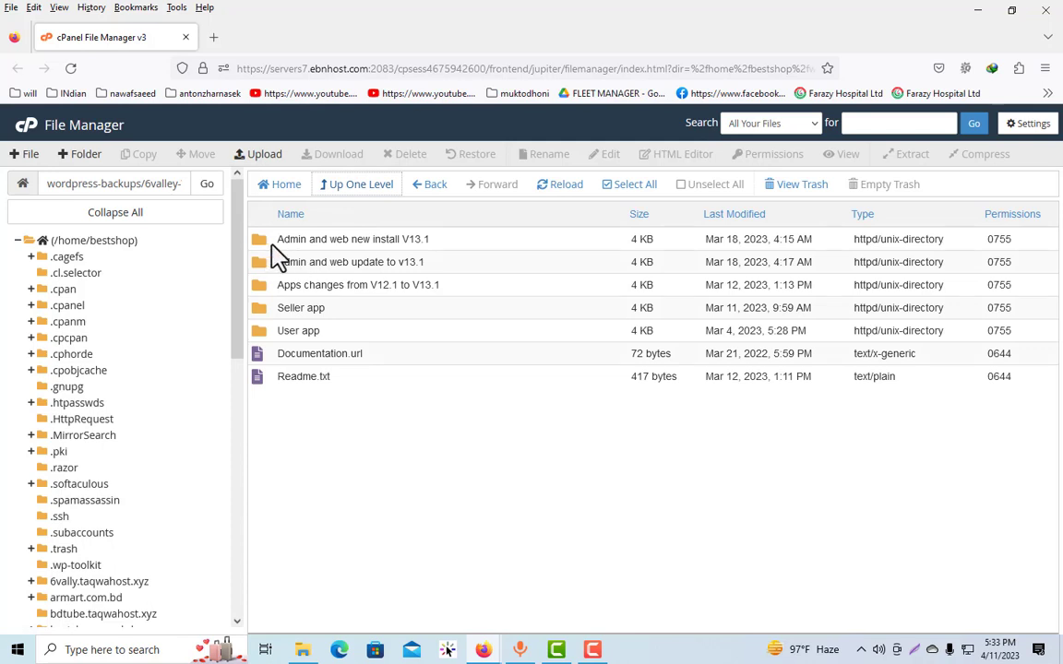
{"action": "double_click", "coordinate": [294, 264]}
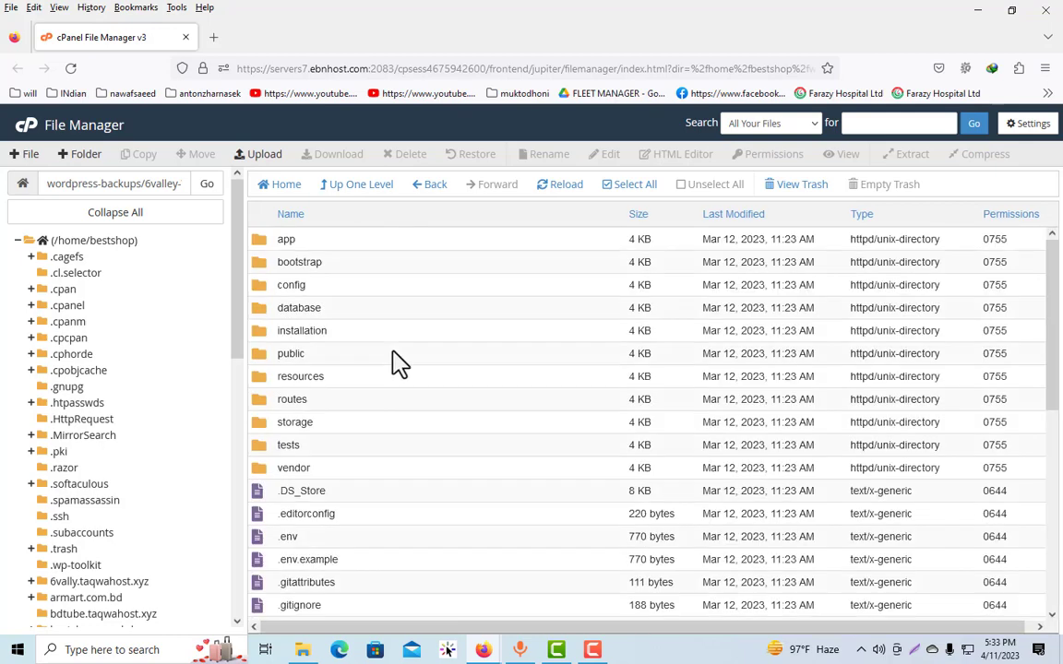
{"action": "scroll", "coordinate": [378, 360], "scroll_direction": "down", "scroll_amount": 6}
{"action": "scroll", "coordinate": [397, 378], "scroll_direction": "up", "scroll_amount": 6}
Move all files and folders of the extracted install folder into the 6vally.taqwahost.xyz directory
{"action": "left_click", "coordinate": [636, 188]}
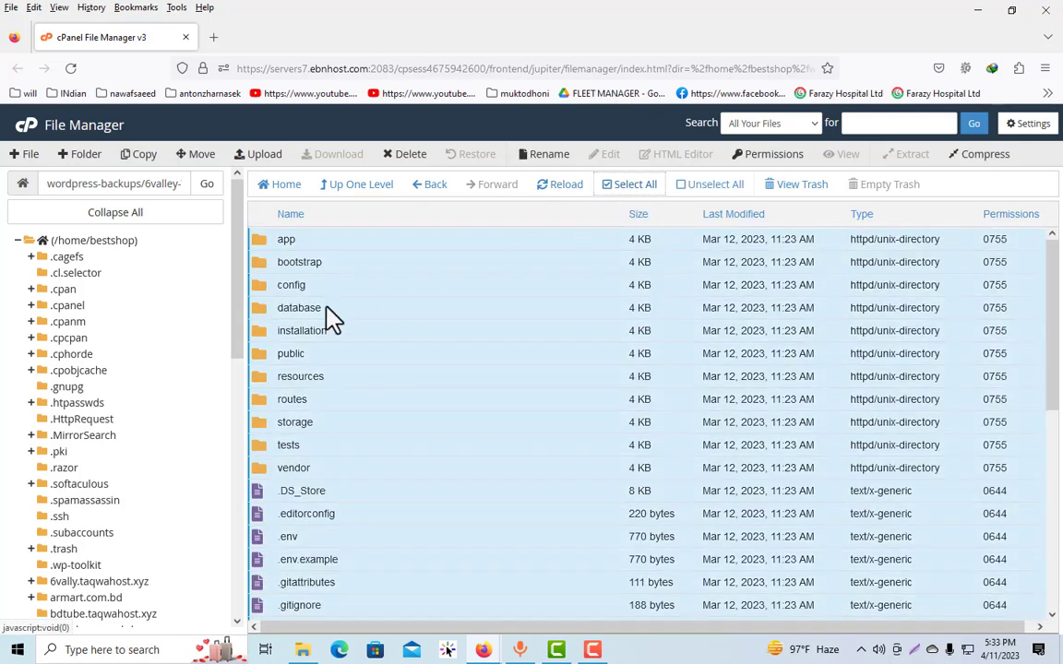
{"action": "scroll", "coordinate": [185, 425], "scroll_direction": "down", "scroll_amount": 10}
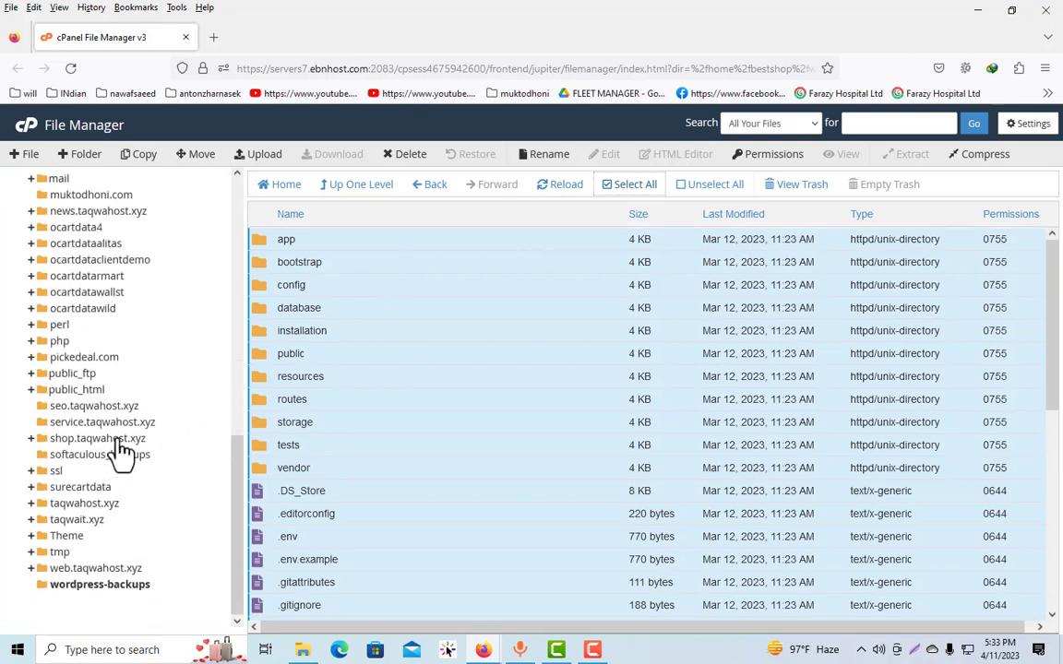
{"action": "scroll", "coordinate": [132, 426], "scroll_direction": "up", "scroll_amount": 4}
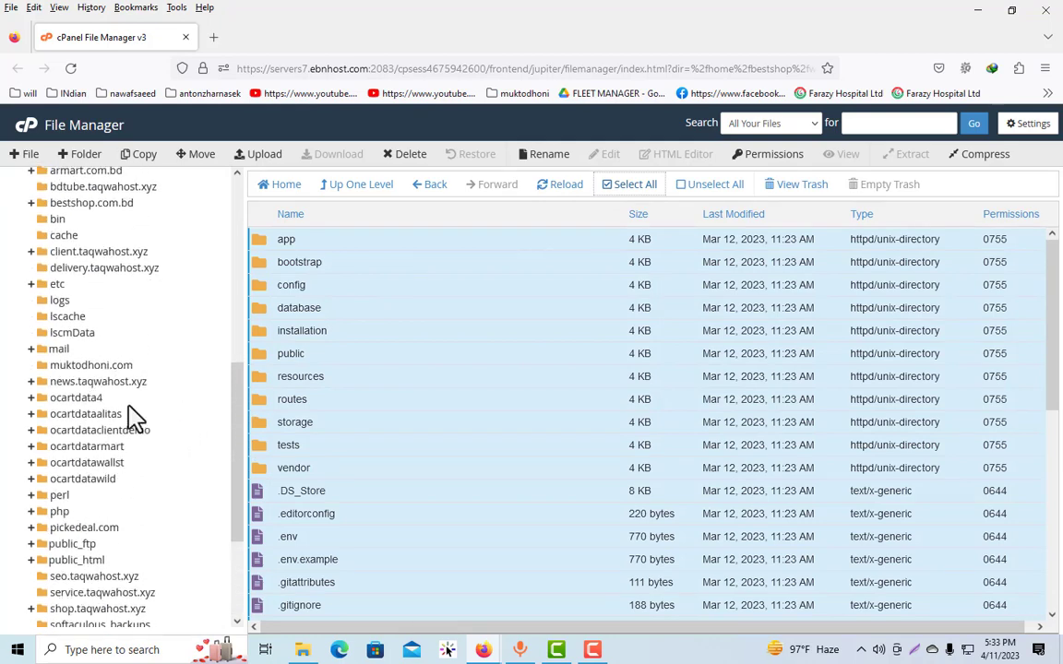
{"action": "scroll", "coordinate": [131, 413], "scroll_direction": "up", "scroll_amount": 4}
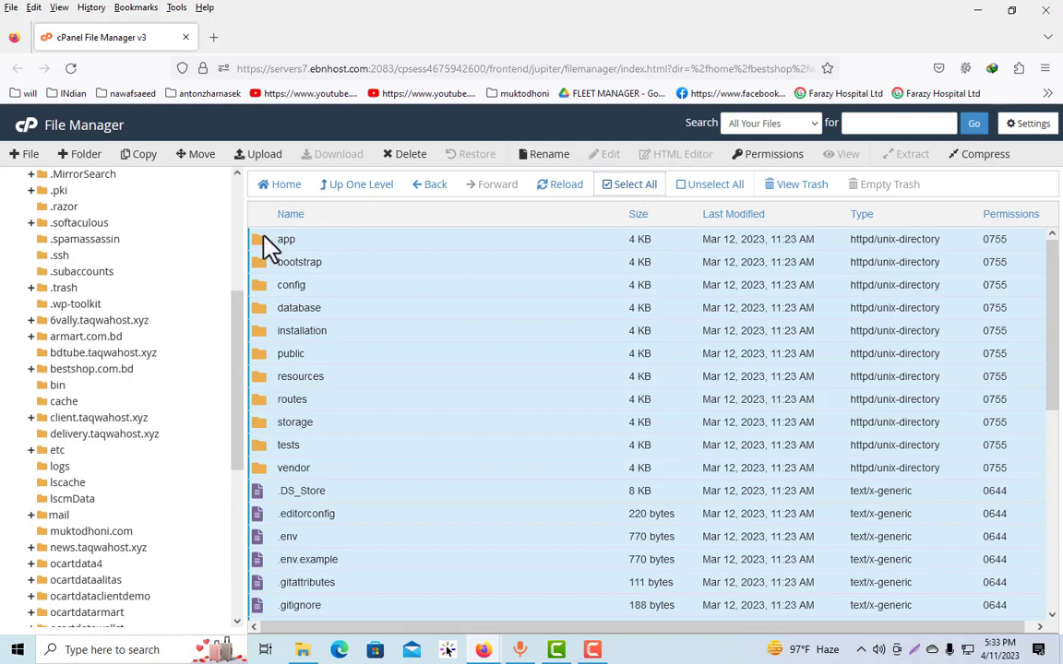
{"action": "left_click_drag", "start_coordinate": [263, 248], "coordinate": [107, 320]}
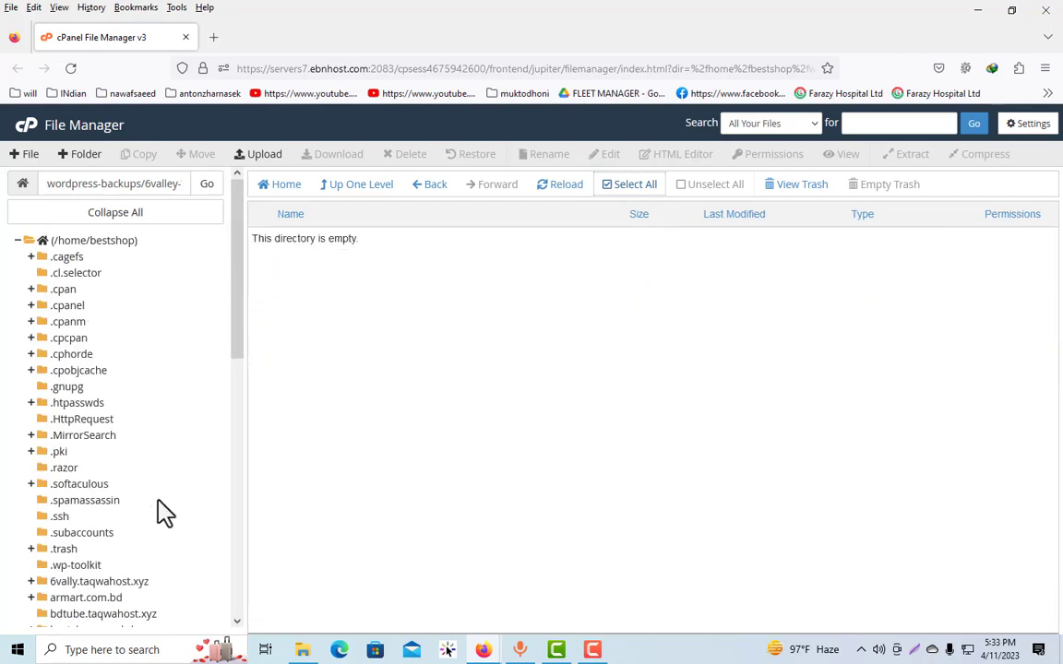
Open the 6vally.taqwahost.xyz directory to check the moved files
{"action": "scroll", "coordinate": [138, 508], "scroll_direction": "down", "scroll_amount": 3}
{"action": "left_click", "coordinate": [98, 414]}
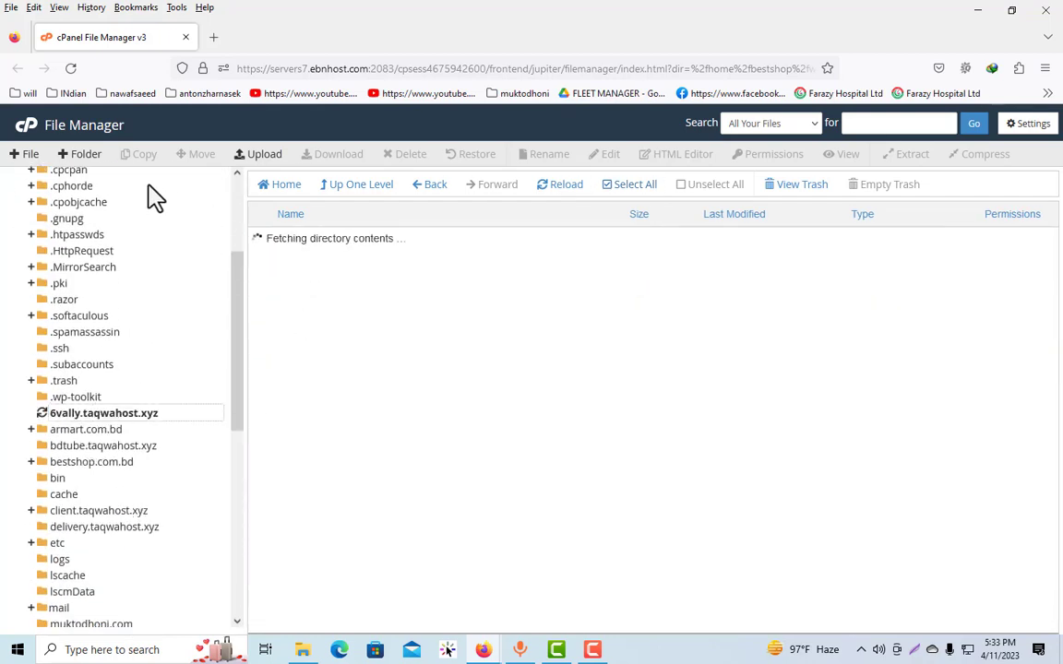
{"action": "scroll", "coordinate": [147, 208], "scroll_direction": "up", "scroll_amount": 3}
{"action": "left_click_drag", "start_coordinate": [172, 182], "coordinate": [3, 183]}
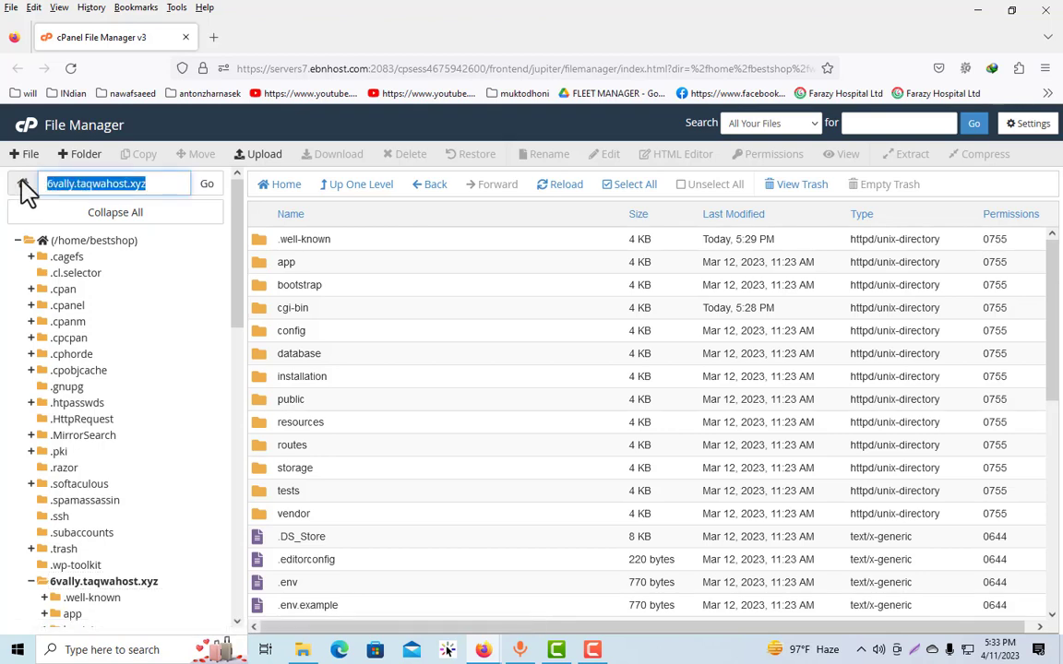
{"action": "key", "text": "ctrl+t"}
{"action": "left_click_drag", "start_coordinate": [297, 68], "coordinate": [252, 68]}
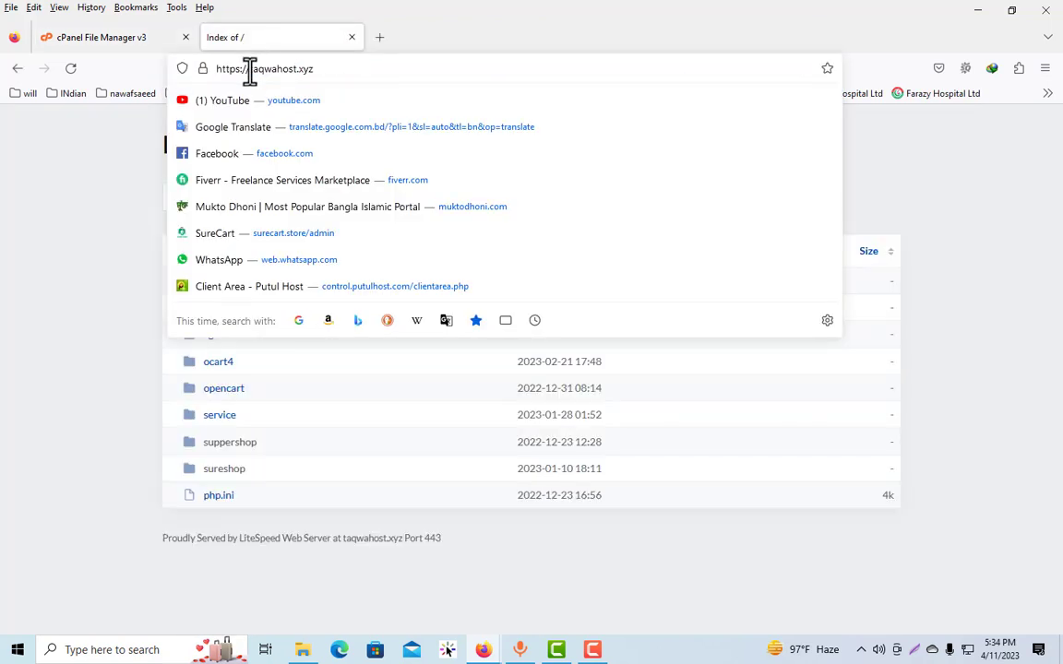
{"action": "type", "text": "6"}
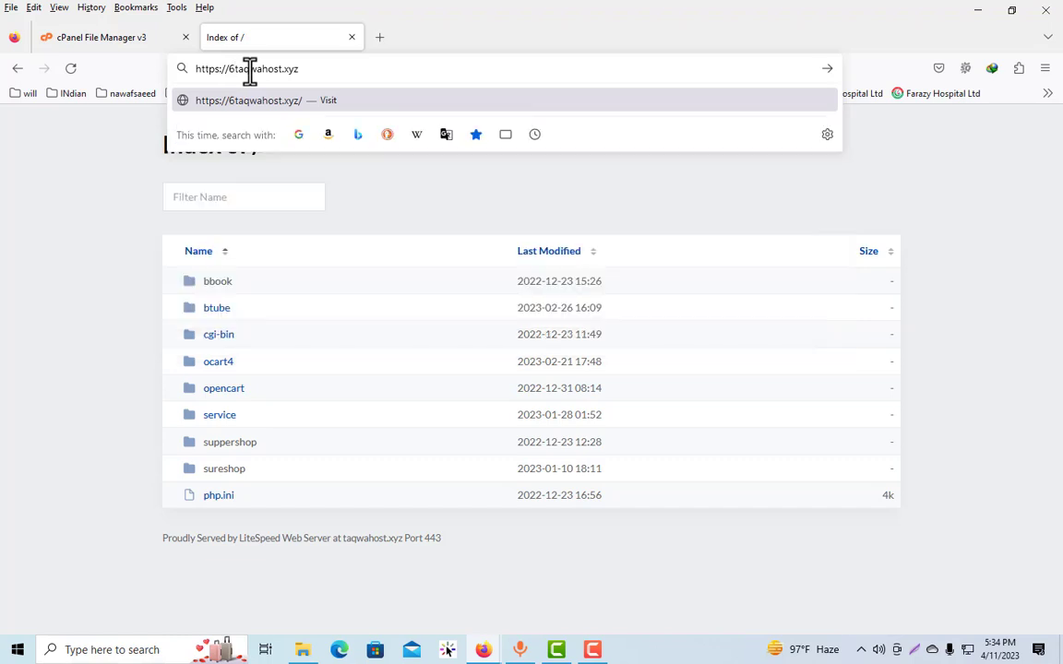
{"action": "type", "text": "vall"}
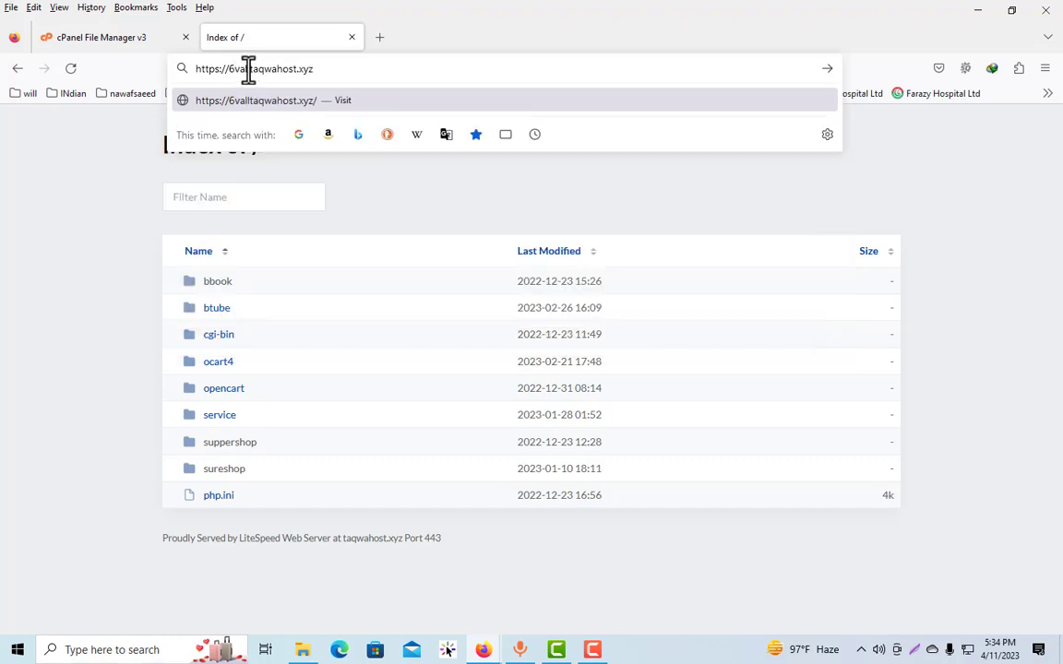
{"action": "type", "text": "y."}
{"action": "key", "text": "Return"}
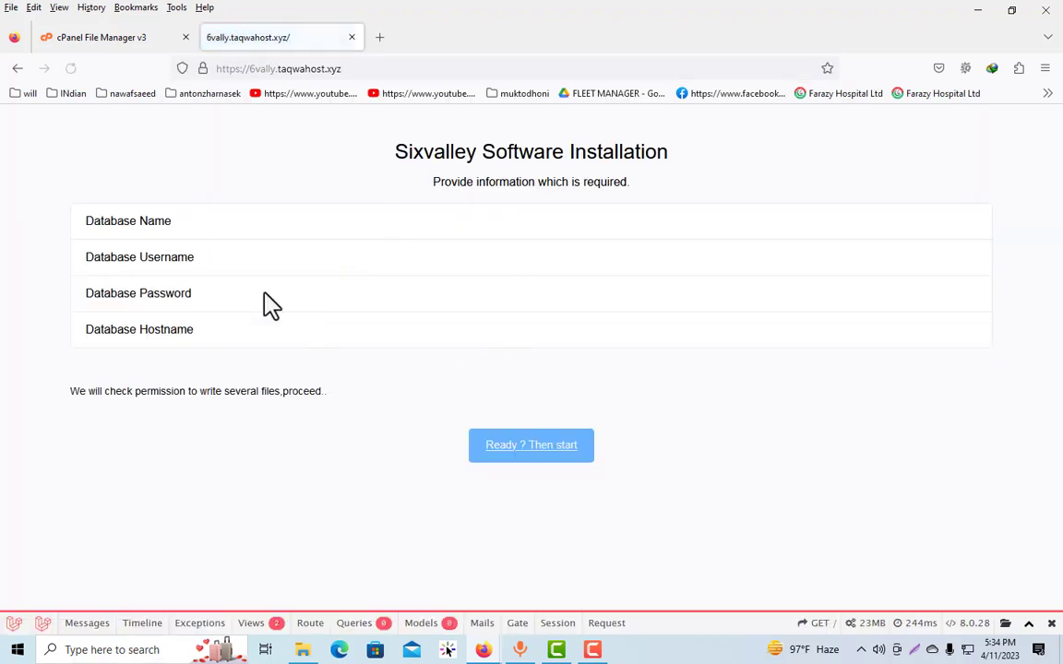
{"action": "left_click", "coordinate": [530, 446]}
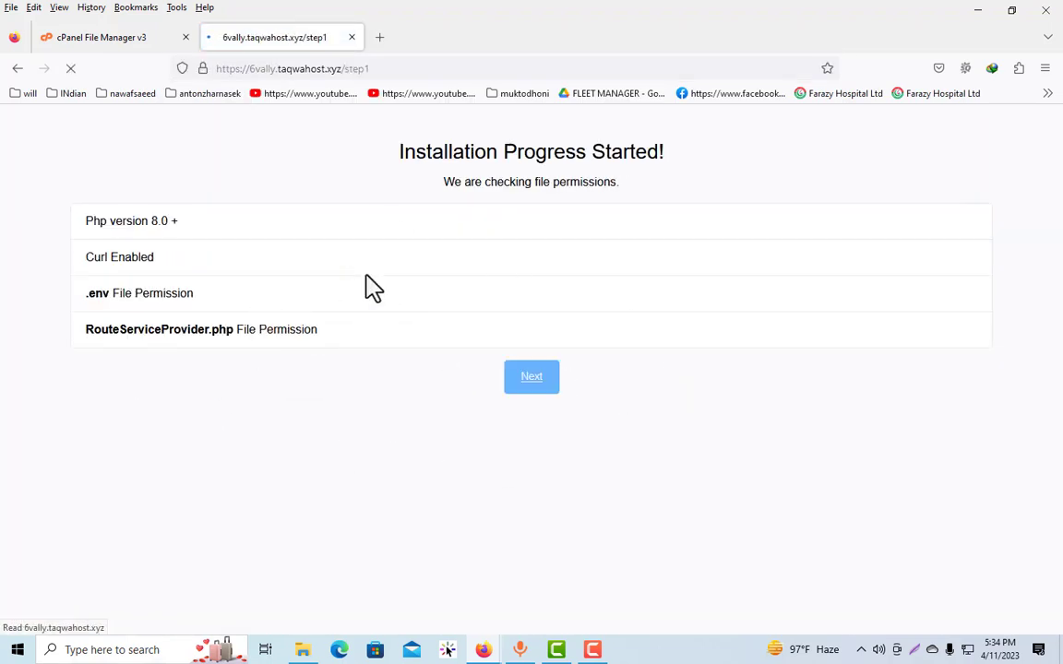
{"action": "left_click", "coordinate": [532, 383]}
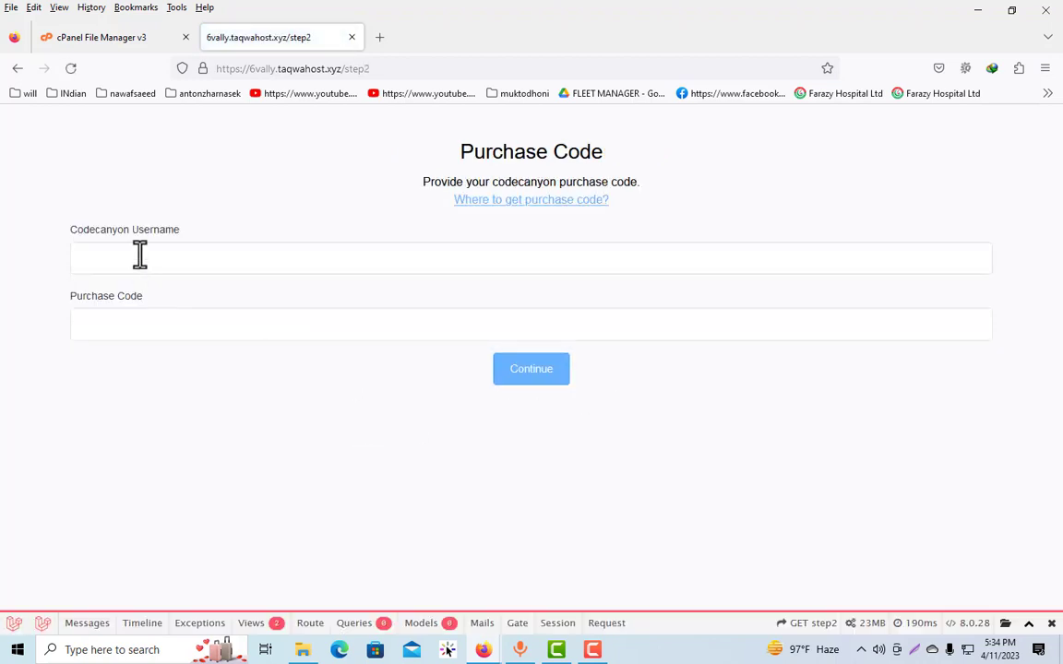
Fill in the Codecanyon username and the purchase code, and continue to the database configuration
{"action": "left_click", "coordinate": [139, 255]}
{"action": "left_click", "coordinate": [136, 282]}
{"action": "left_click", "coordinate": [144, 315]}
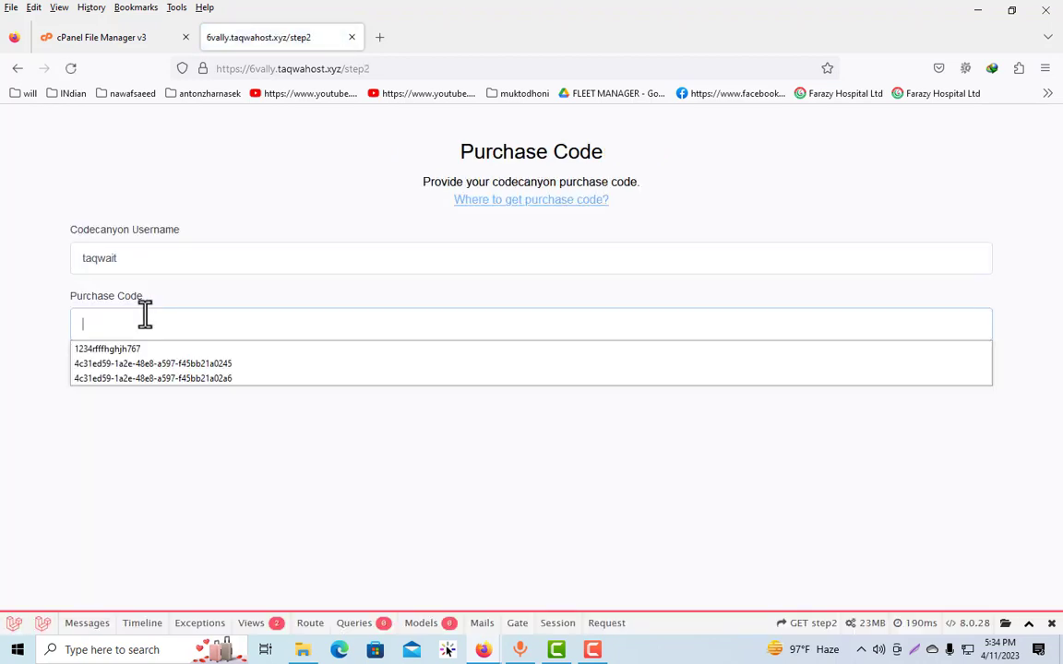
{"action": "left_click", "coordinate": [161, 363]}
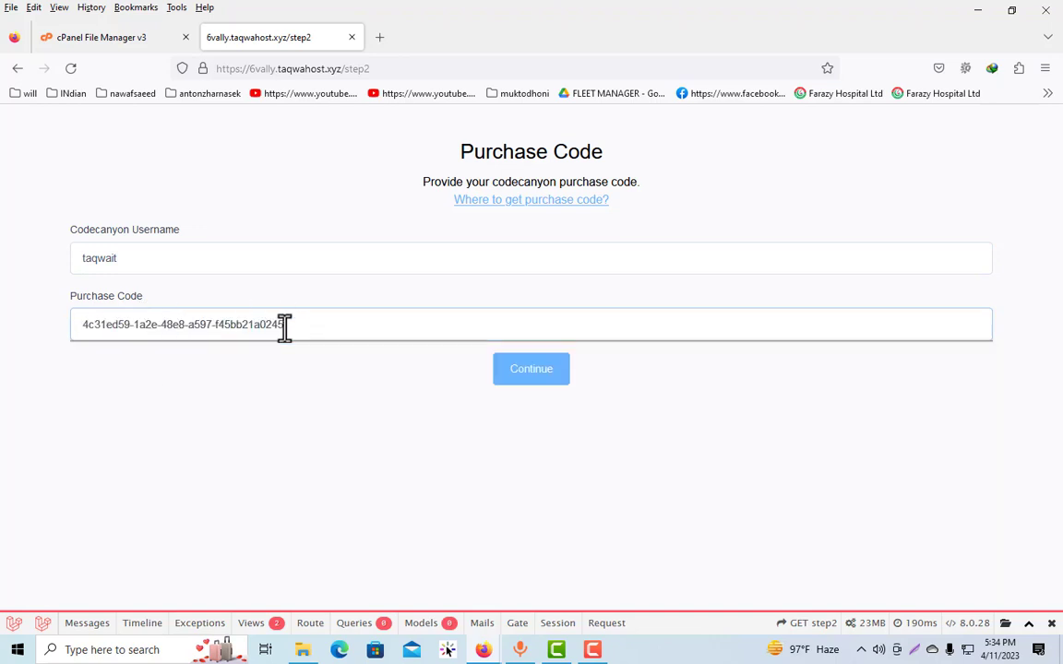
{"action": "left_click_drag", "start_coordinate": [285, 325], "coordinate": [246, 325]}
{"action": "type", "text": "tyty"}
{"action": "left_click", "coordinate": [504, 372]}
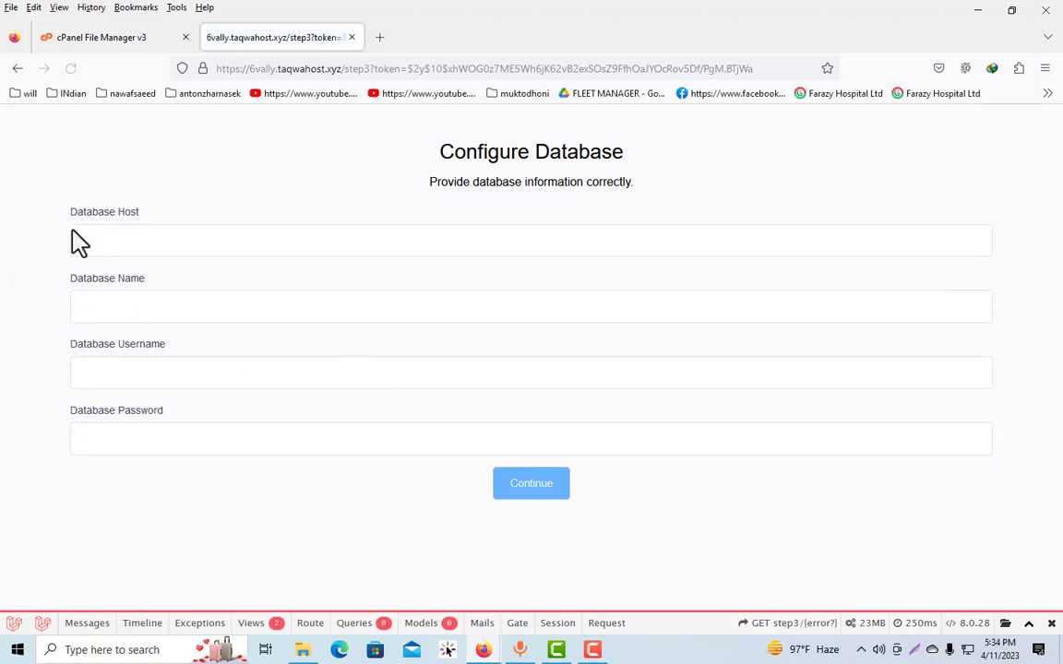
Return from the installer to the cPanel tab, go to the cPanel home page and open MySQL Databases
{"action": "left_click", "coordinate": [148, 242]}
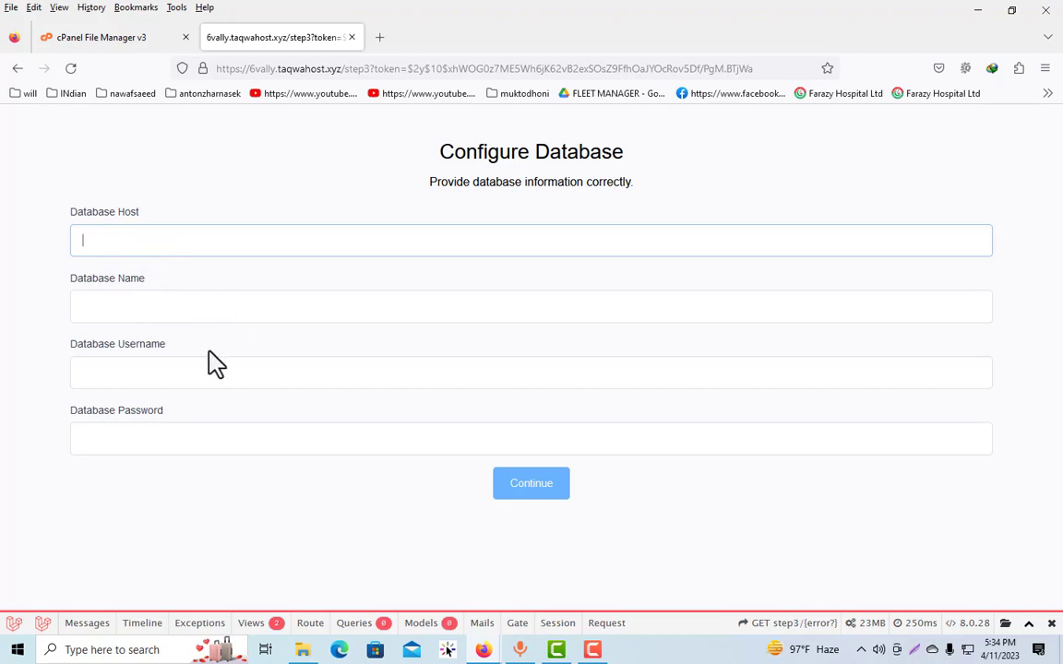
{"action": "left_click", "coordinate": [139, 48]}
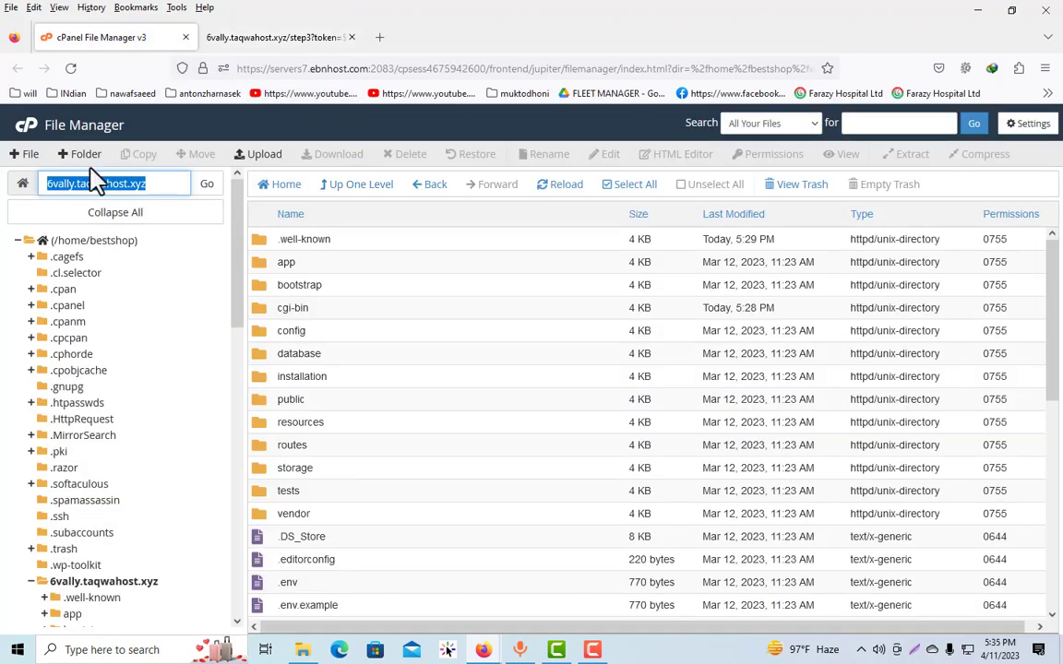
{"action": "left_click", "coordinate": [31, 125]}
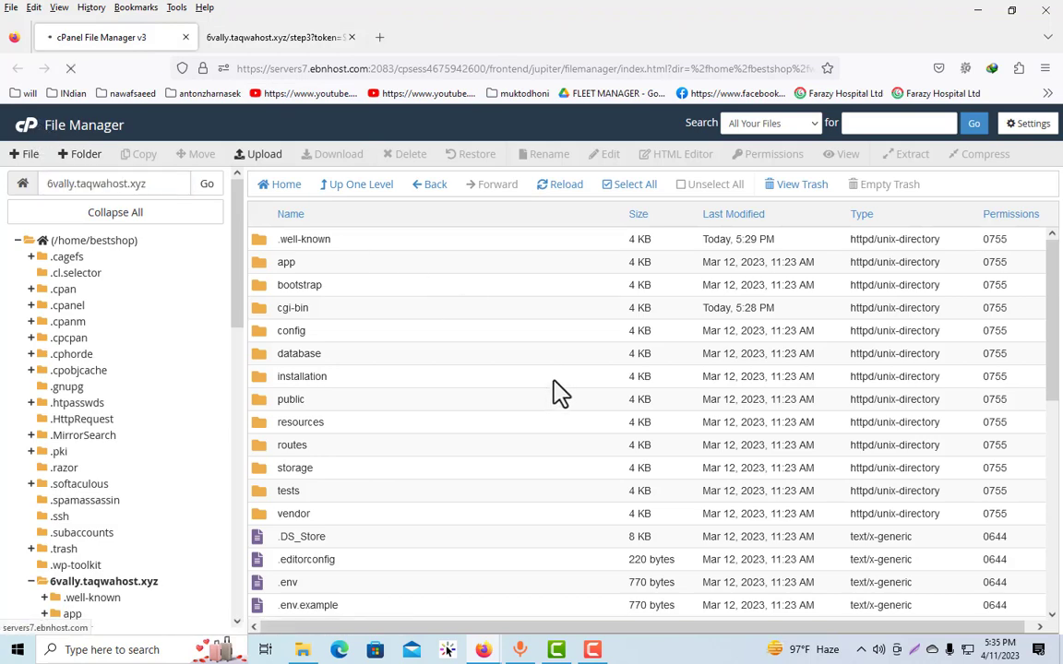
{"action": "scroll", "coordinate": [498, 379], "scroll_direction": "down", "scroll_amount": 3}
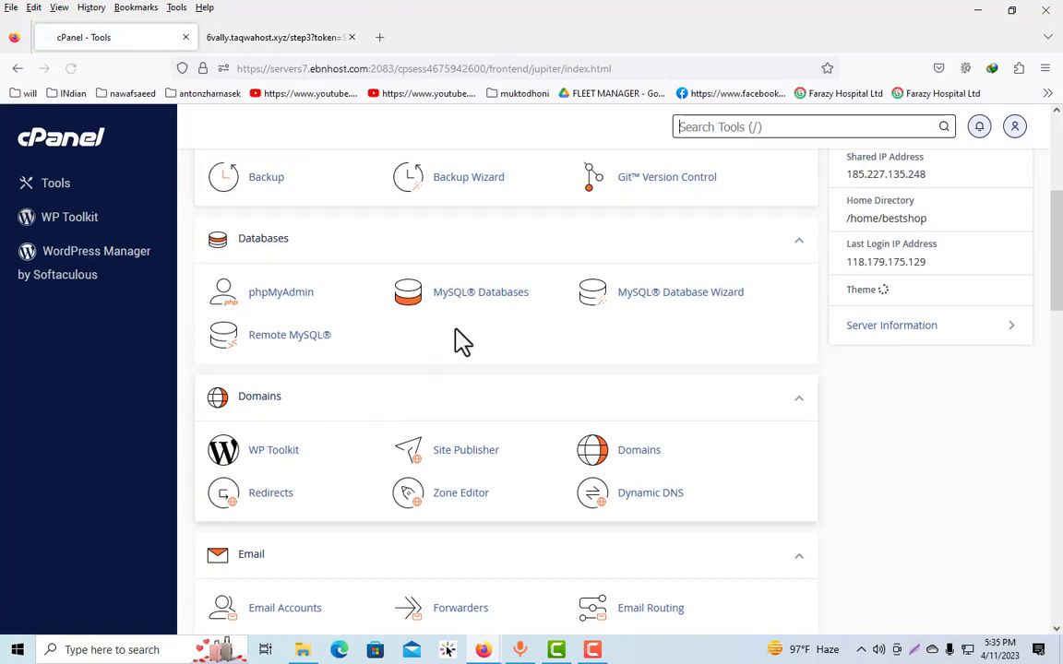
{"action": "left_click", "coordinate": [470, 295]}
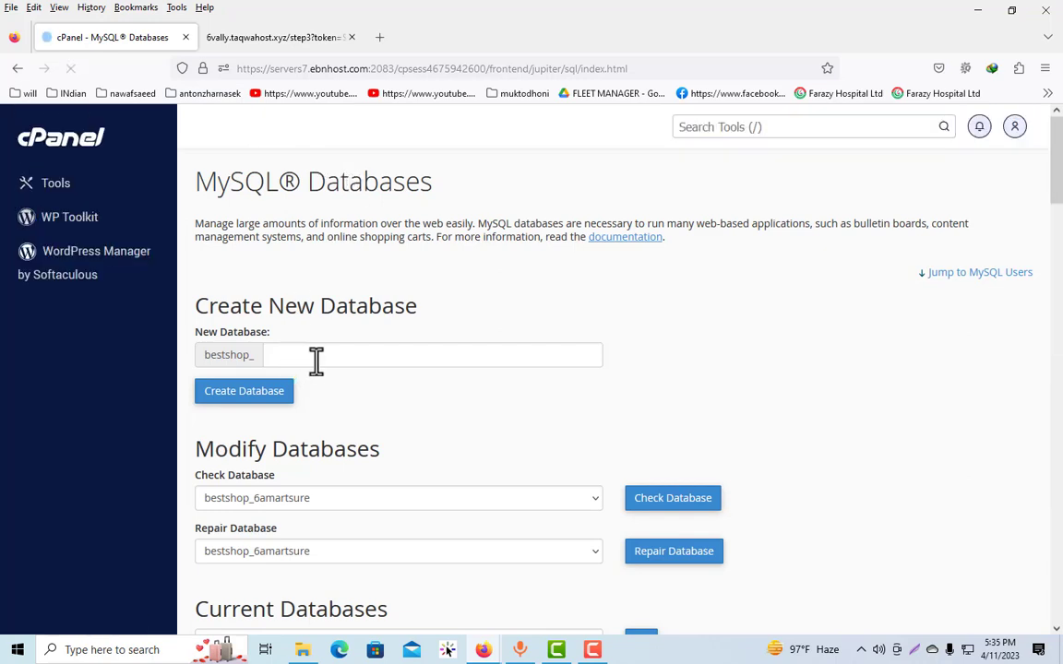
Create a new MySQL database named 6vally24 under the bestshop_ prefix
{"action": "left_click", "coordinate": [347, 359]}
{"action": "type", "text": "va"}
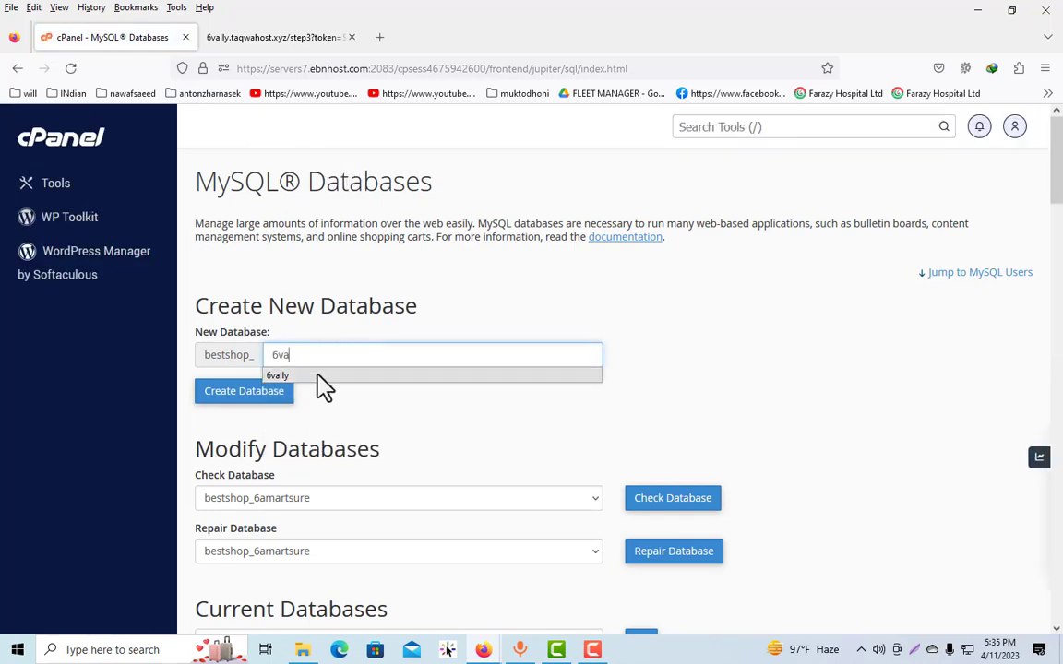
{"action": "left_click", "coordinate": [320, 376]}
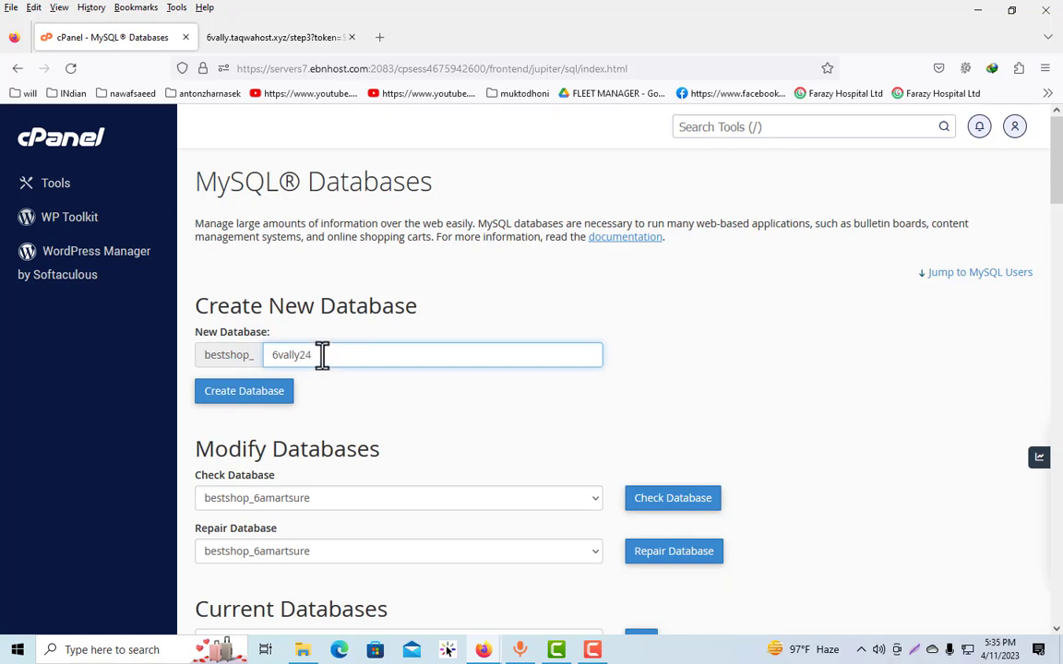
{"action": "left_click_drag", "start_coordinate": [321, 355], "coordinate": [211, 346]}
{"action": "left_click", "coordinate": [253, 393]}
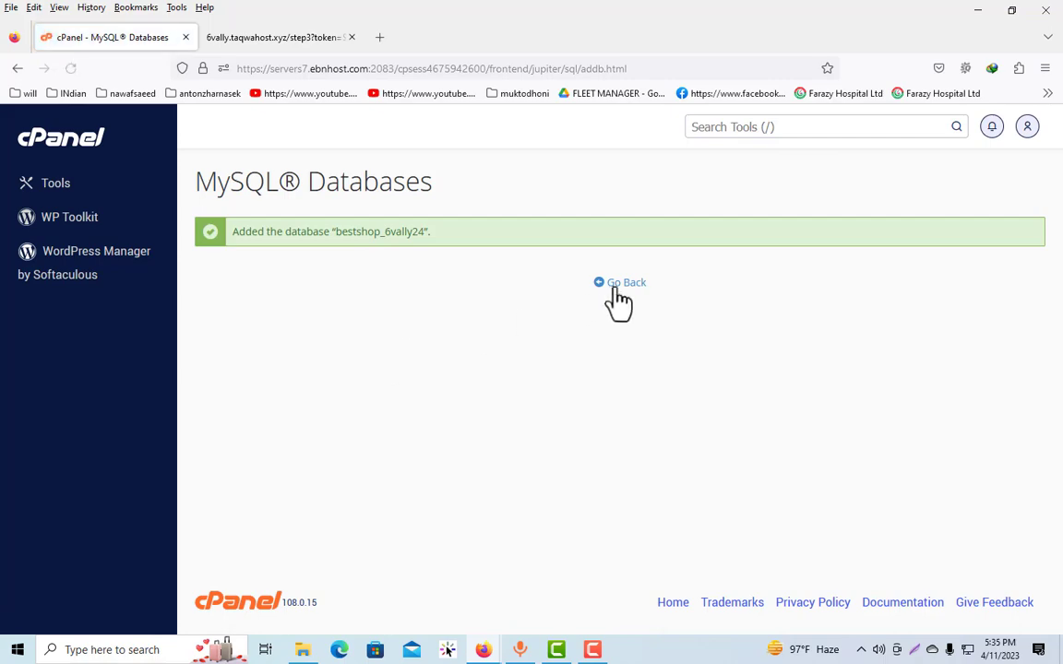
Add a MySQL user 6vally24 with a generated password, copy that password, and decline saving the login in the browser
{"action": "left_click", "coordinate": [615, 287]}
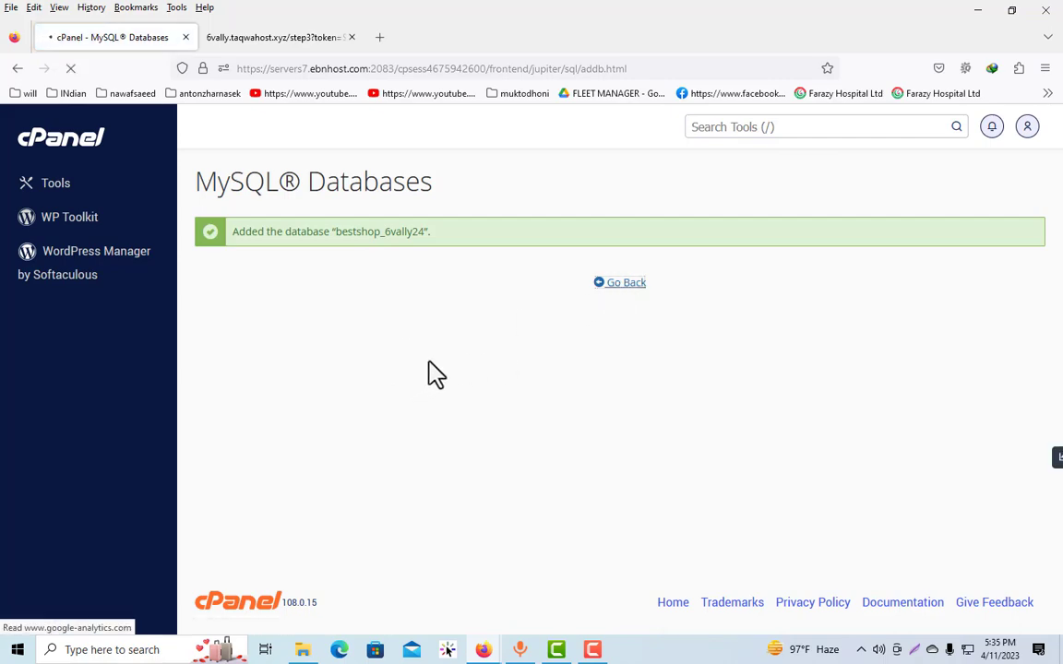
{"action": "scroll", "coordinate": [353, 345], "scroll_direction": "down", "scroll_amount": 8}
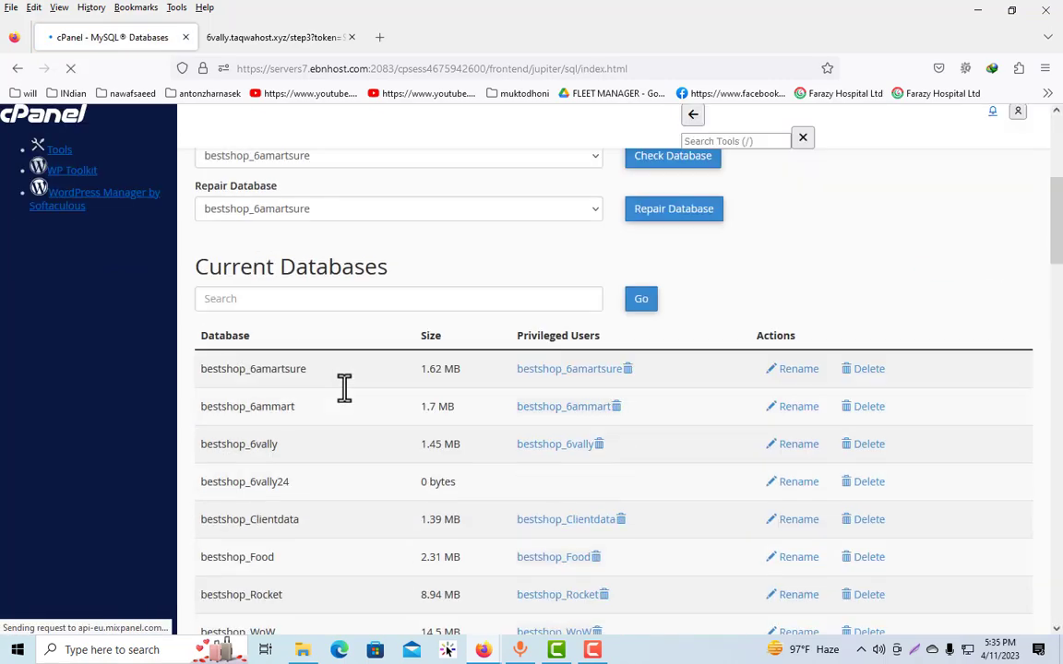
{"action": "left_click", "coordinate": [287, 351]}
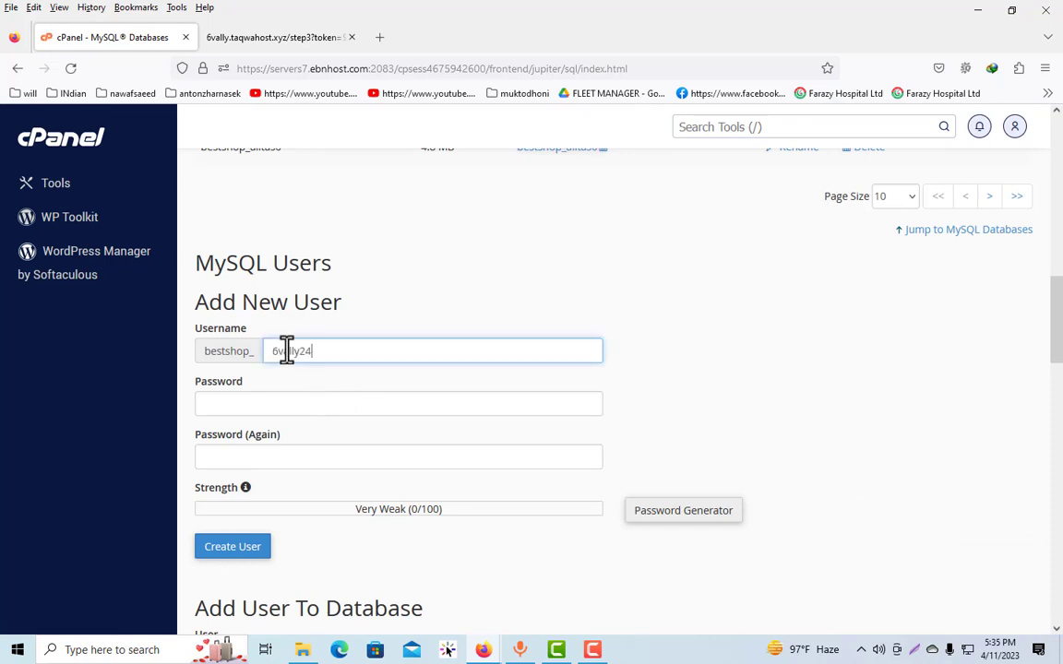
{"action": "left_click", "coordinate": [681, 512]}
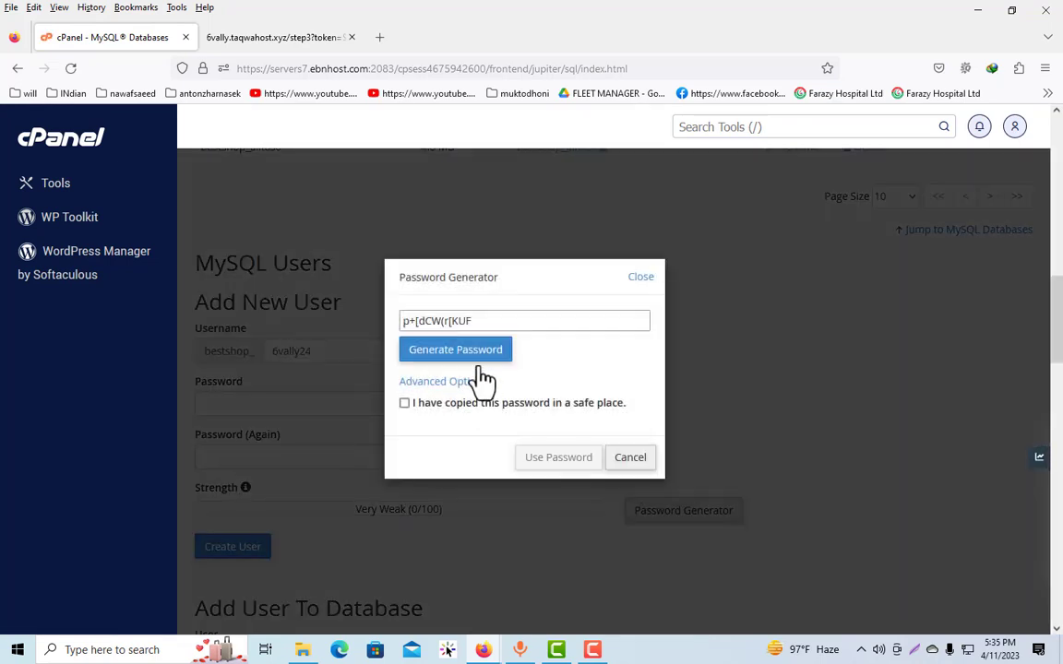
{"action": "left_click_drag", "start_coordinate": [484, 316], "coordinate": [287, 325]}
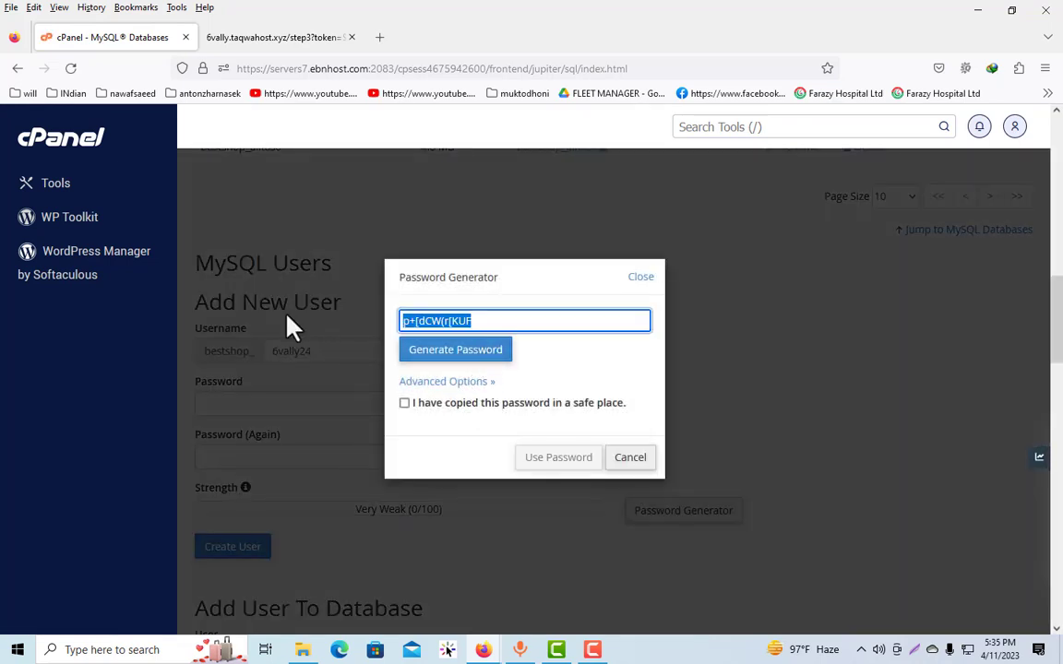
{"action": "left_click", "coordinate": [406, 406]}
{"action": "left_click", "coordinate": [548, 461]}
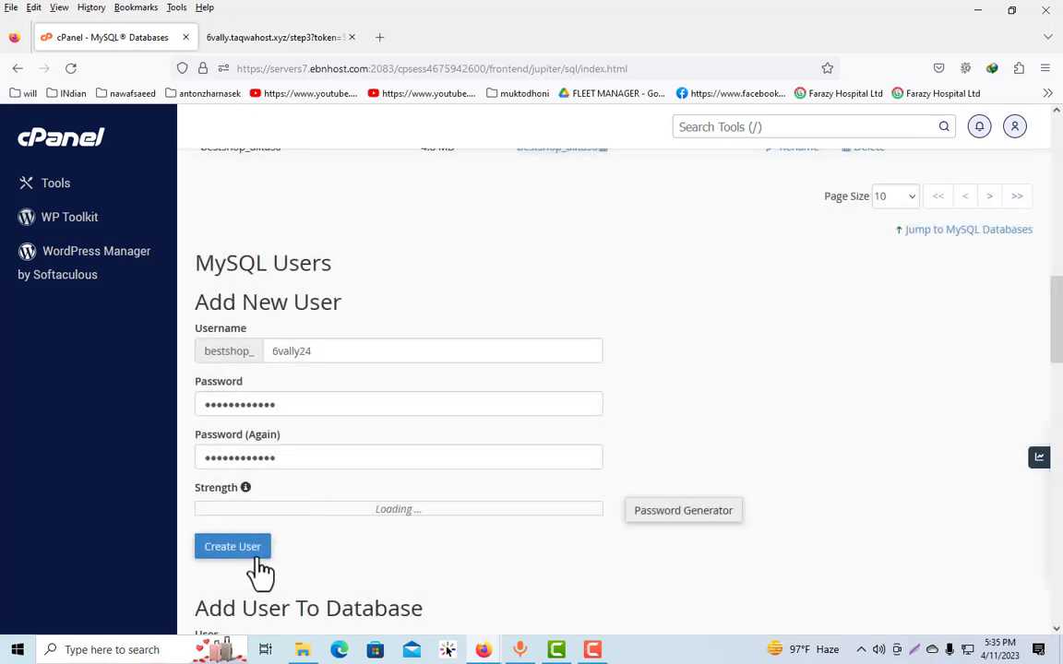
{"action": "left_click", "coordinate": [255, 553]}
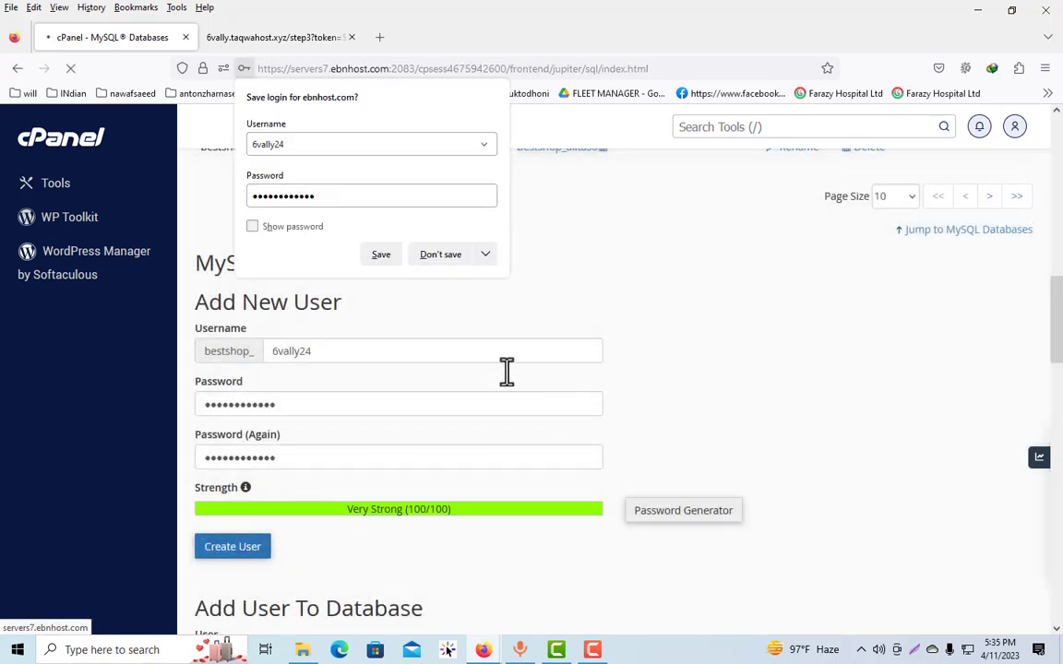
{"action": "left_click", "coordinate": [434, 257]}
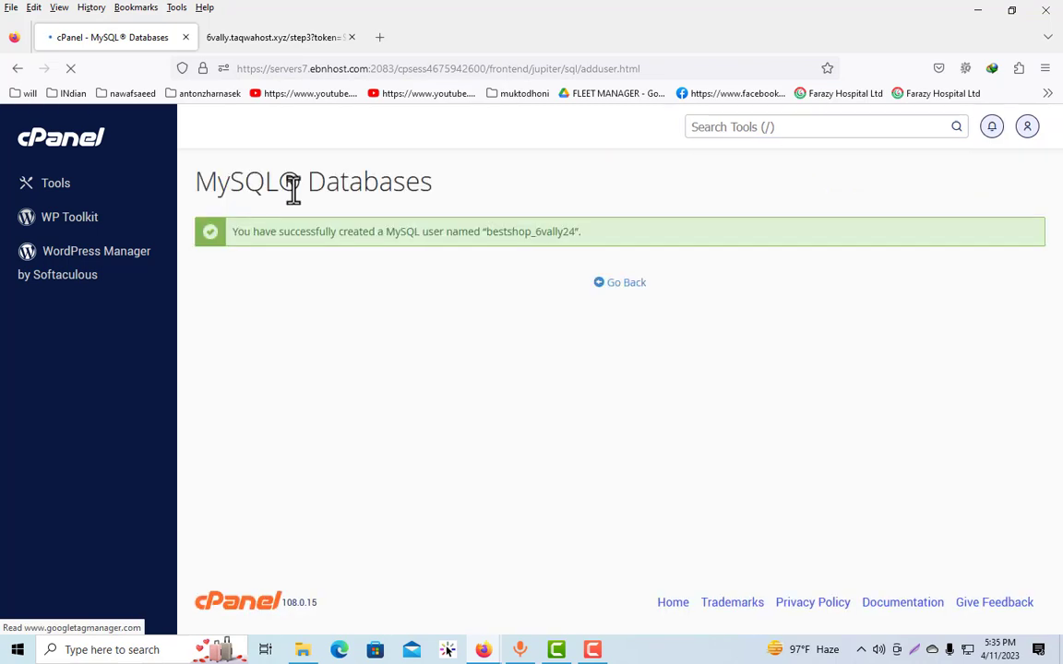
Paste the database password into the installer's database form, and select the new user name bestshop_6vally24 on the cPanel page for copying
{"action": "left_click", "coordinate": [273, 38]}
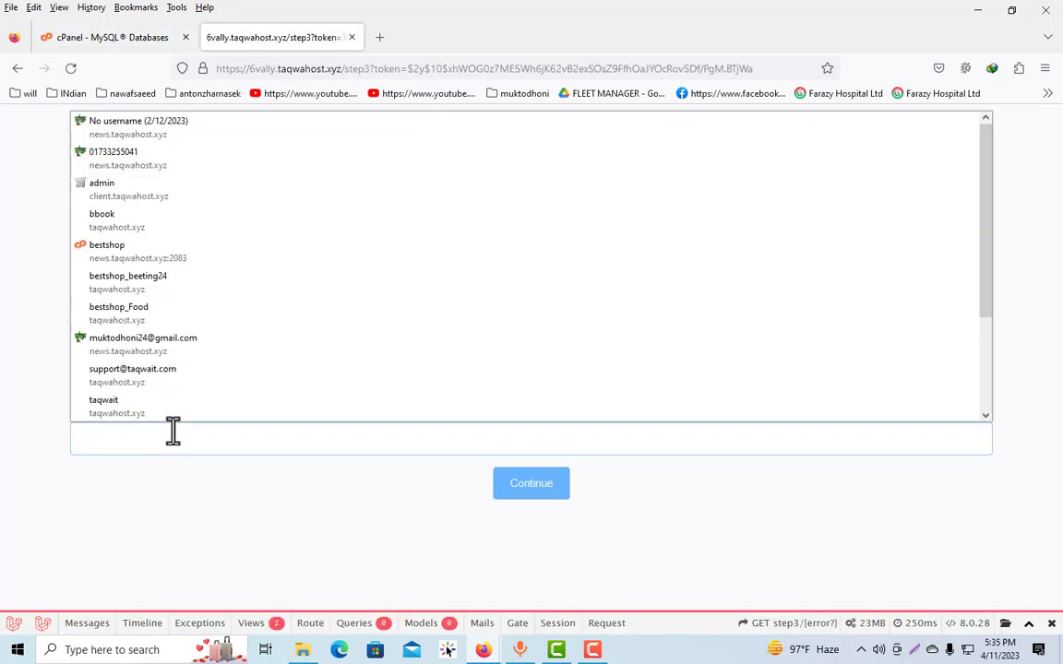
{"action": "key", "text": "ctrl+v"}
{"action": "left_click", "coordinate": [116, 38]}
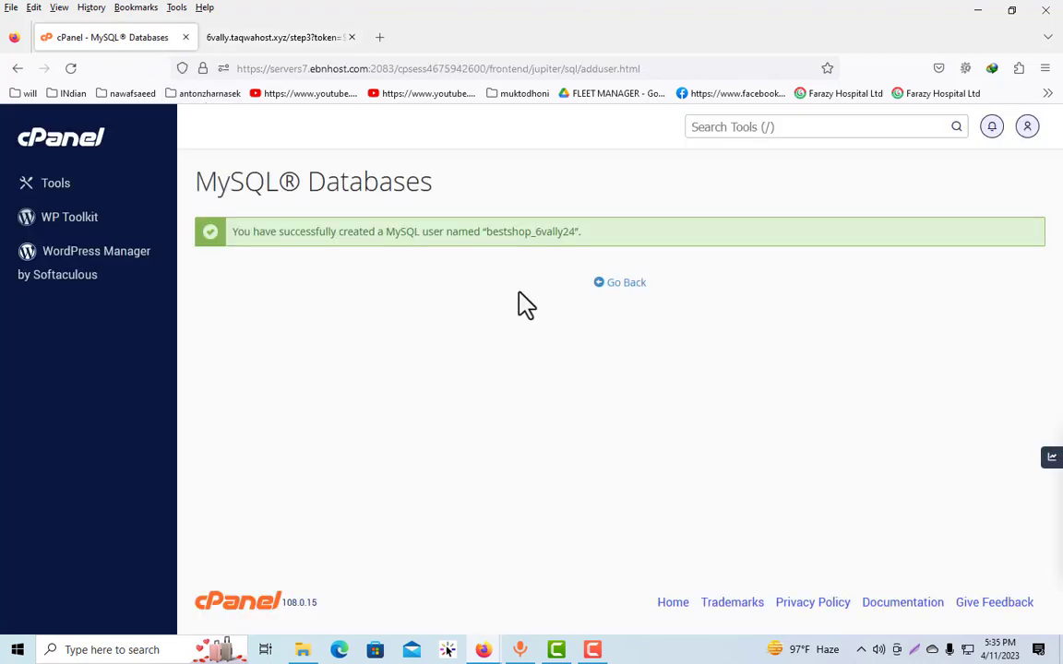
{"action": "double_click", "coordinate": [521, 231]}
{"action": "key", "text": "ctrl+c"}
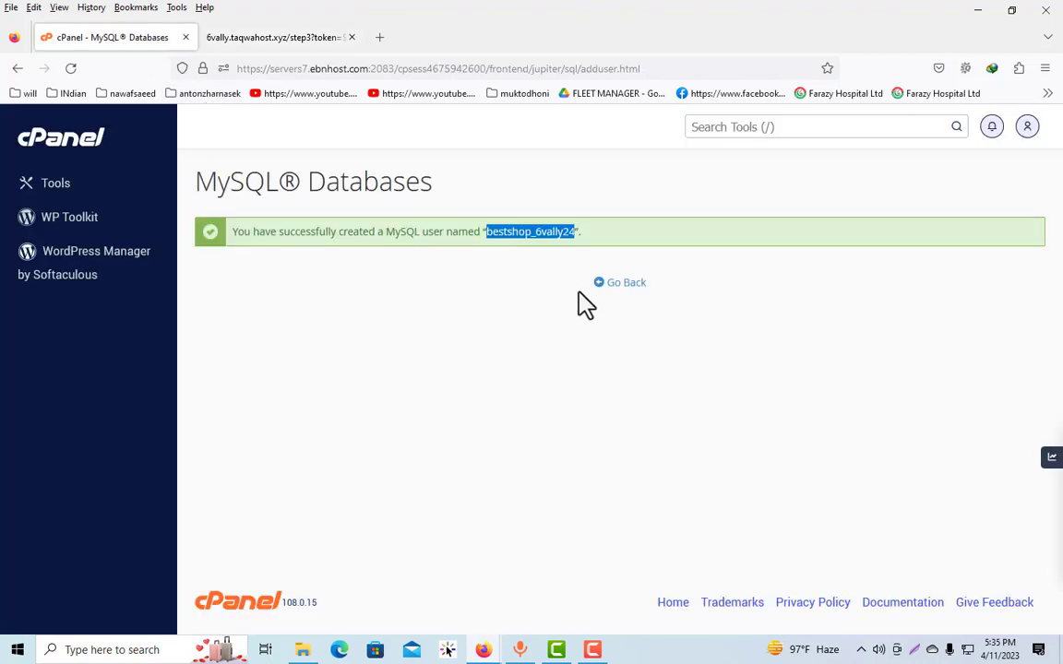
Return to the MySQL Databases page and add the user bestshop_6vally24 to the database bestshop_6vally24
{"action": "left_click", "coordinate": [614, 285]}
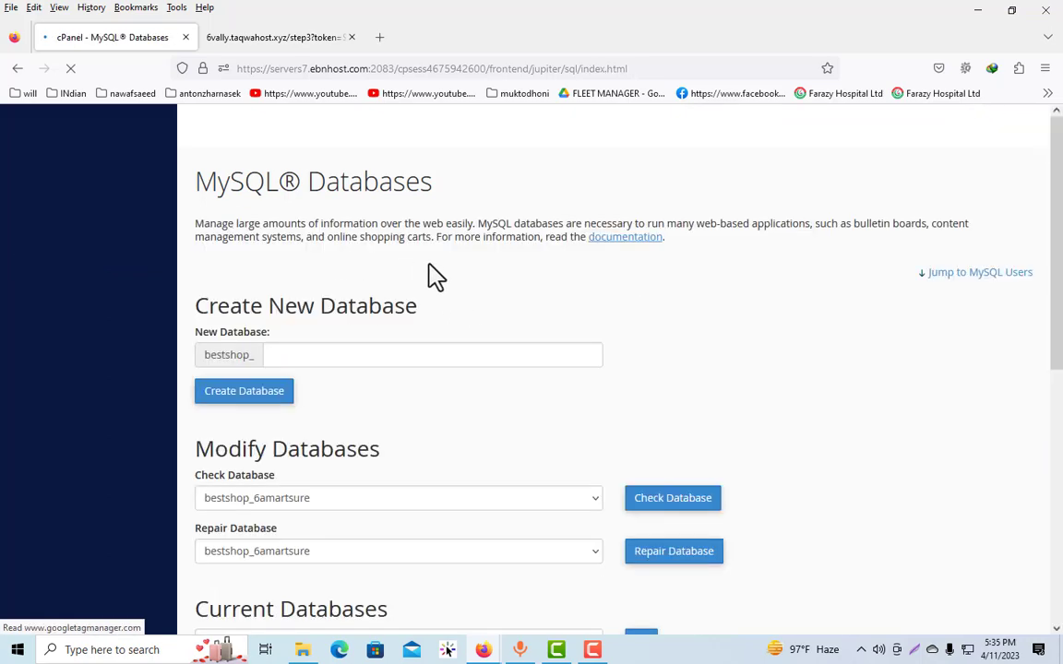
{"action": "scroll", "coordinate": [360, 346], "scroll_direction": "down", "scroll_amount": 5}
{"action": "scroll", "coordinate": [340, 364], "scroll_direction": "down", "scroll_amount": 8}
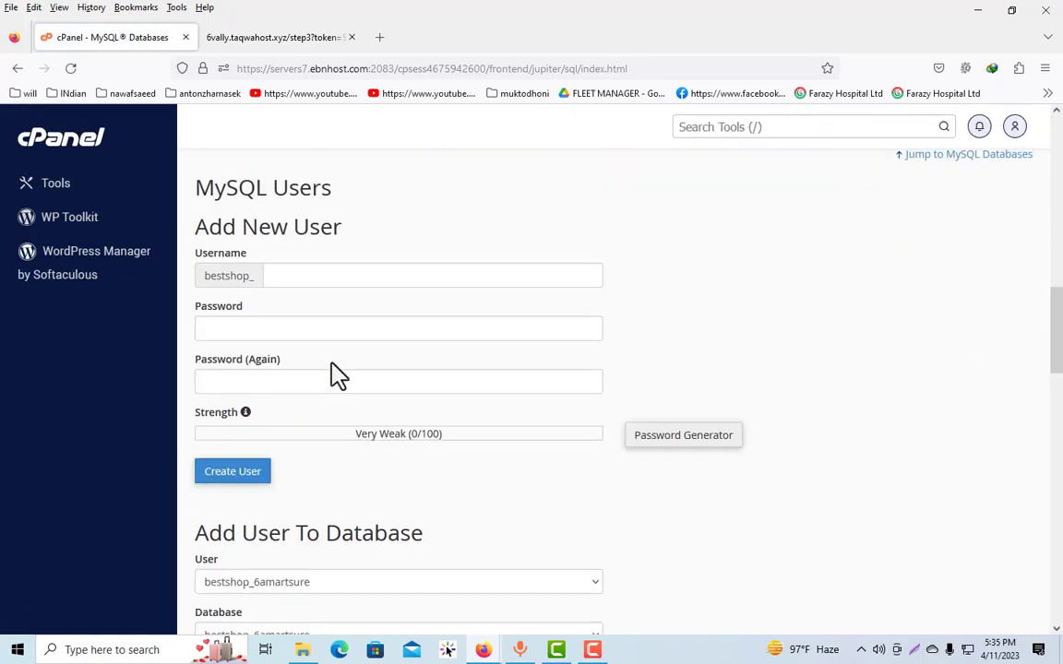
{"action": "left_click", "coordinate": [298, 282]}
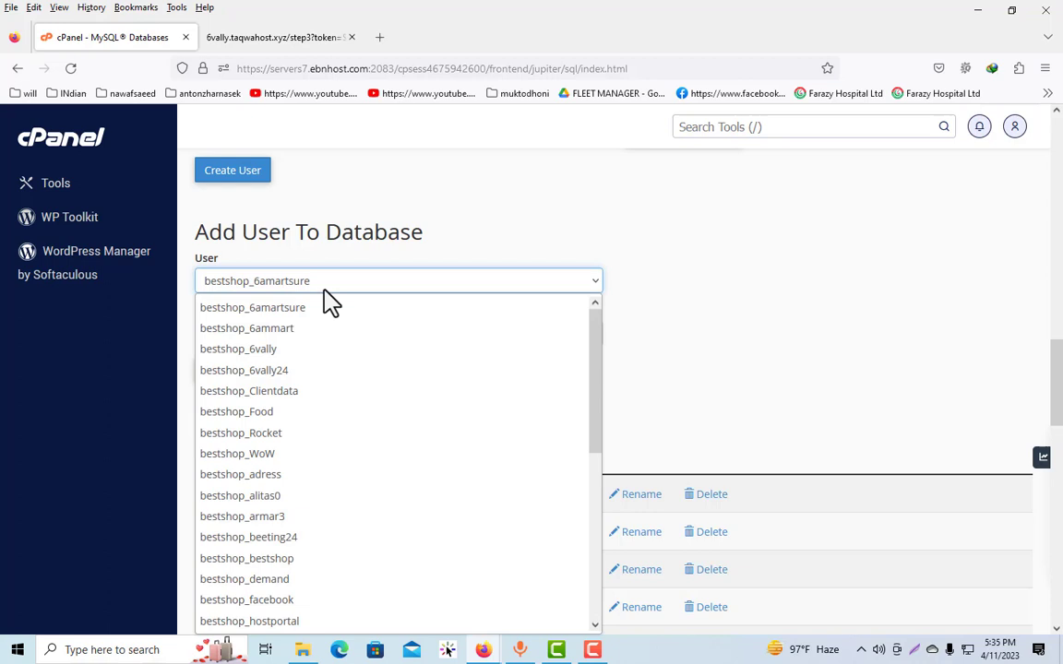
{"action": "left_click", "coordinate": [300, 371]}
{"action": "left_click", "coordinate": [295, 336]}
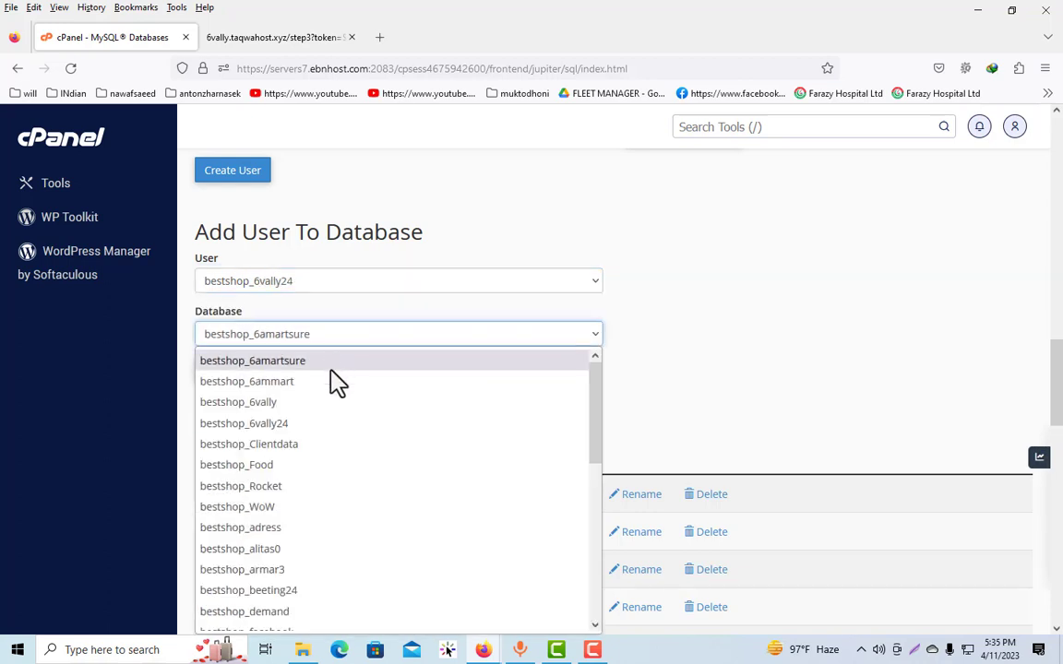
{"action": "left_click", "coordinate": [293, 424]}
{"action": "left_click", "coordinate": [214, 372]}
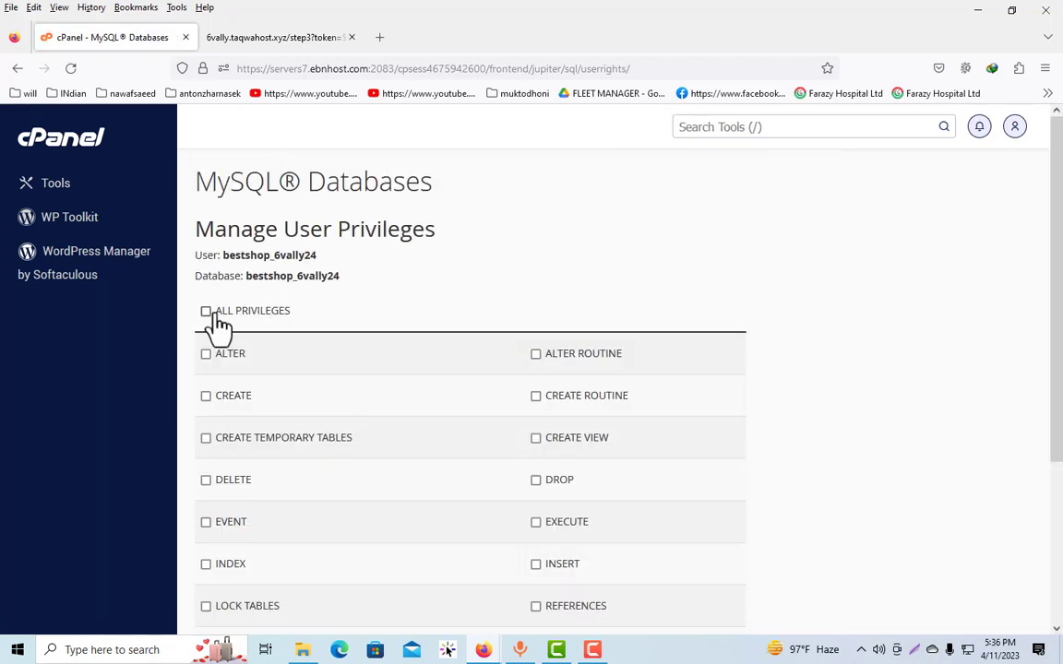
Grant the user ALL PRIVILEGES on the database and save the changes
{"action": "left_click", "coordinate": [205, 311]}
{"action": "scroll", "coordinate": [369, 325], "scroll_direction": "down", "scroll_amount": 3}
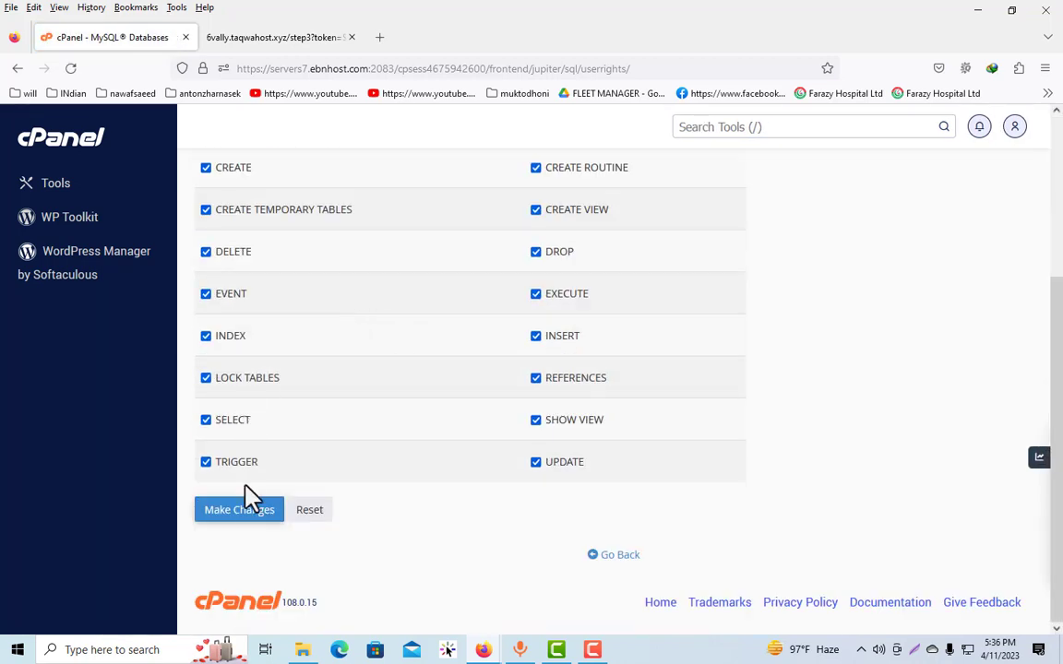
{"action": "left_click", "coordinate": [230, 512]}
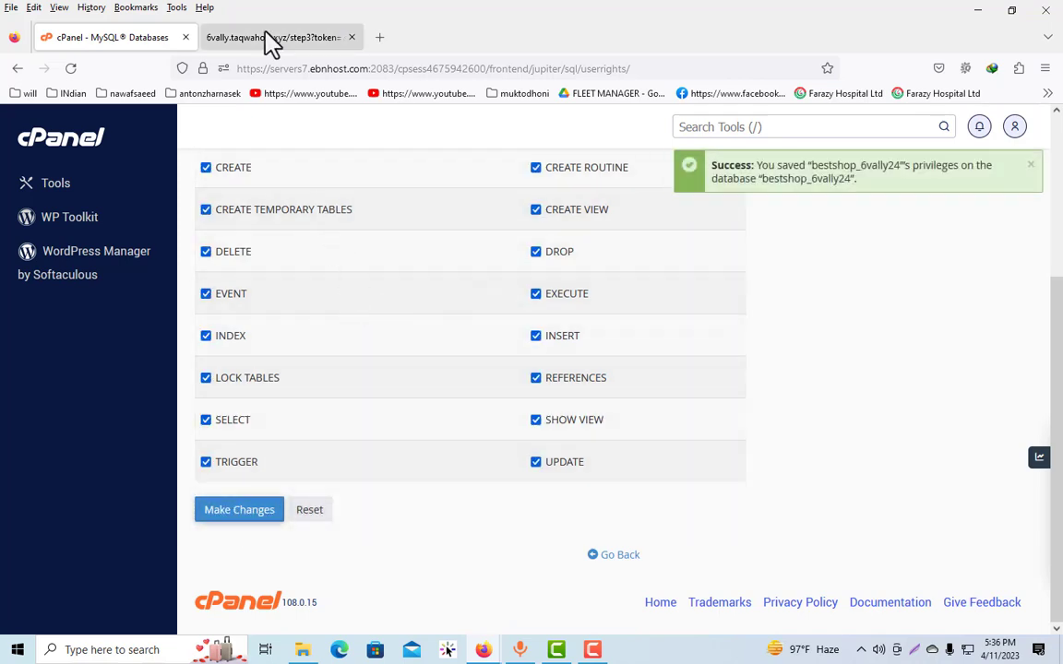
Complete the installer's database form with host localhost and bestshop_6vally24 as both database name and username, and continue
{"action": "left_click", "coordinate": [266, 39]}
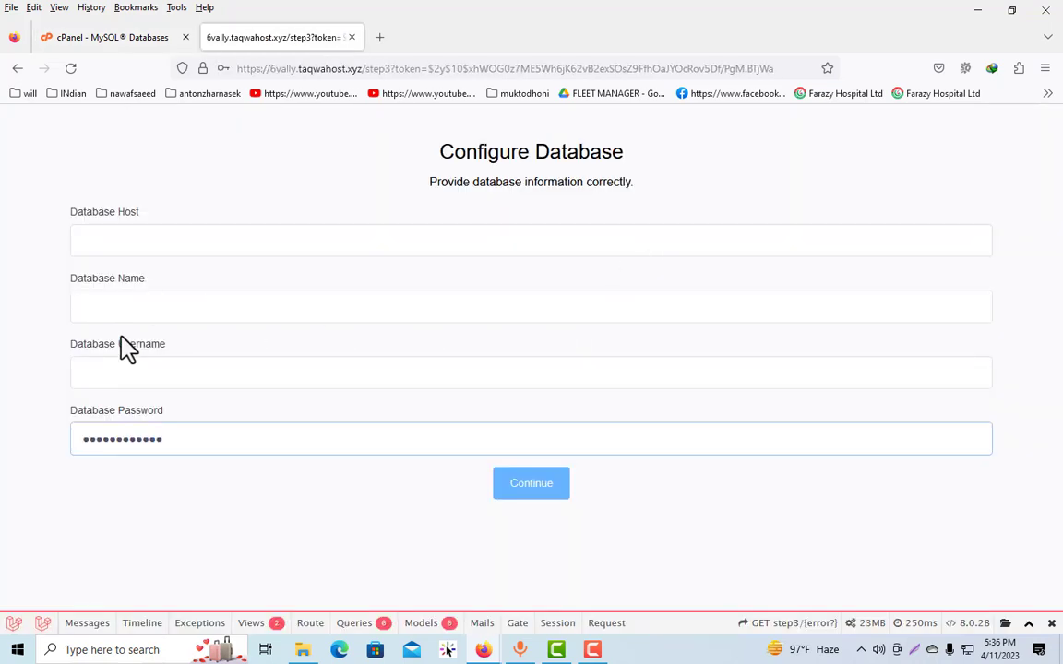
{"action": "left_click", "coordinate": [153, 313]}
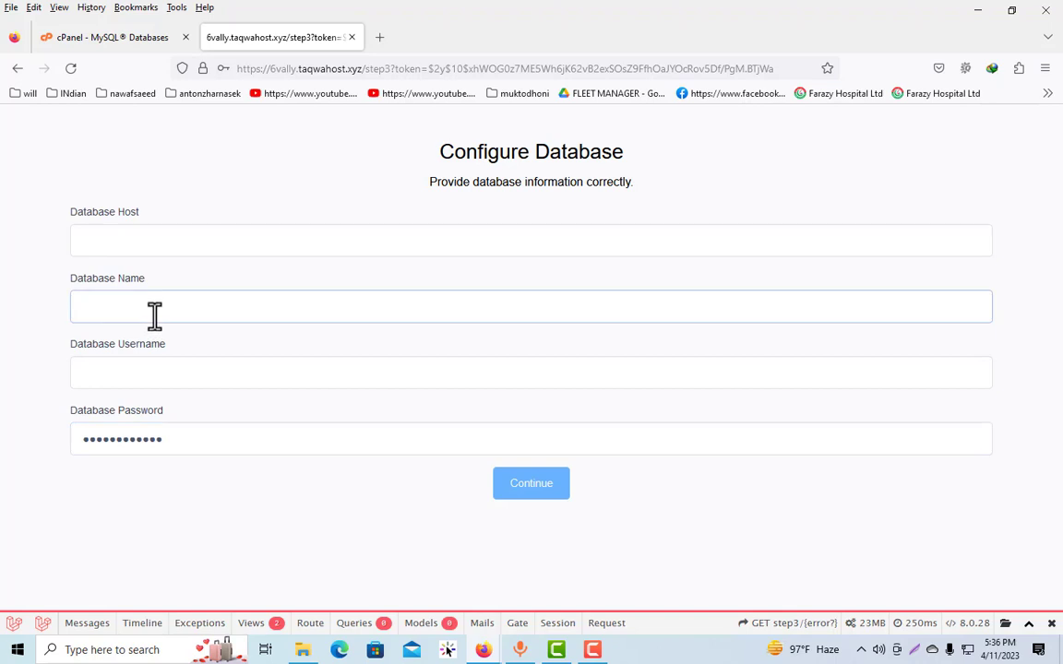
{"action": "key", "text": "ctrl+v"}
{"action": "left_click", "coordinate": [162, 367]}
{"action": "key", "text": "ctrl+v"}
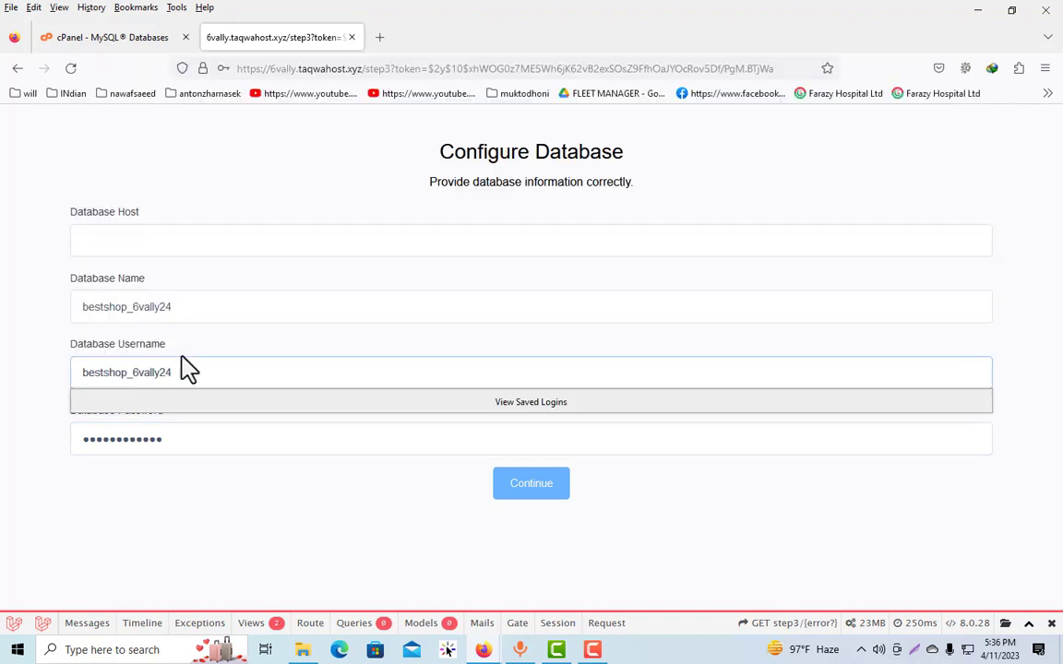
{"action": "left_click", "coordinate": [63, 315]}
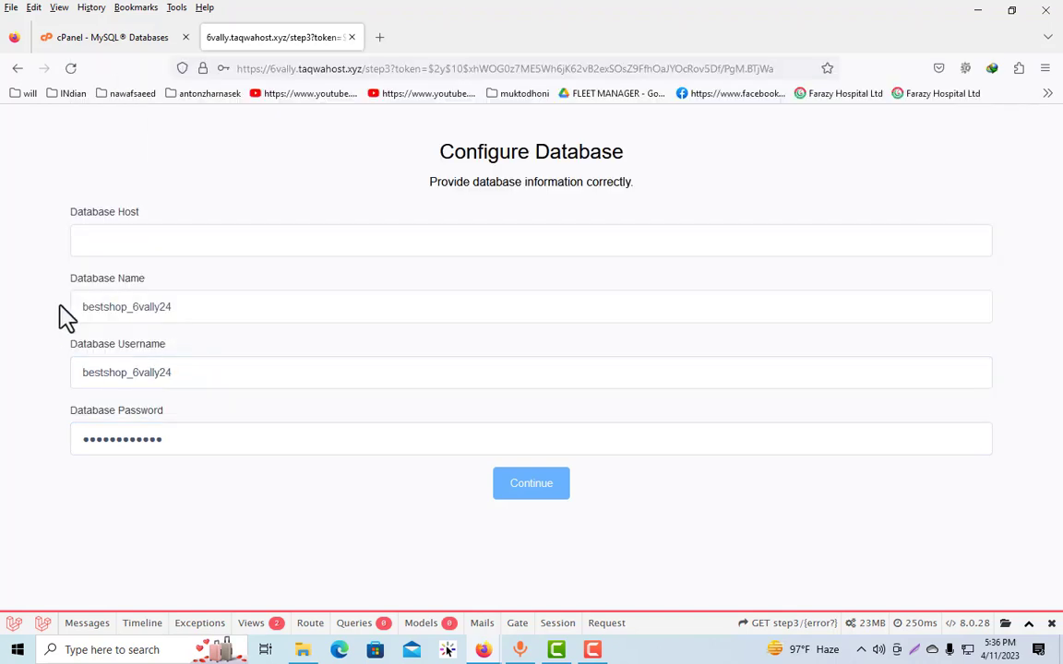
{"action": "left_click", "coordinate": [114, 244]}
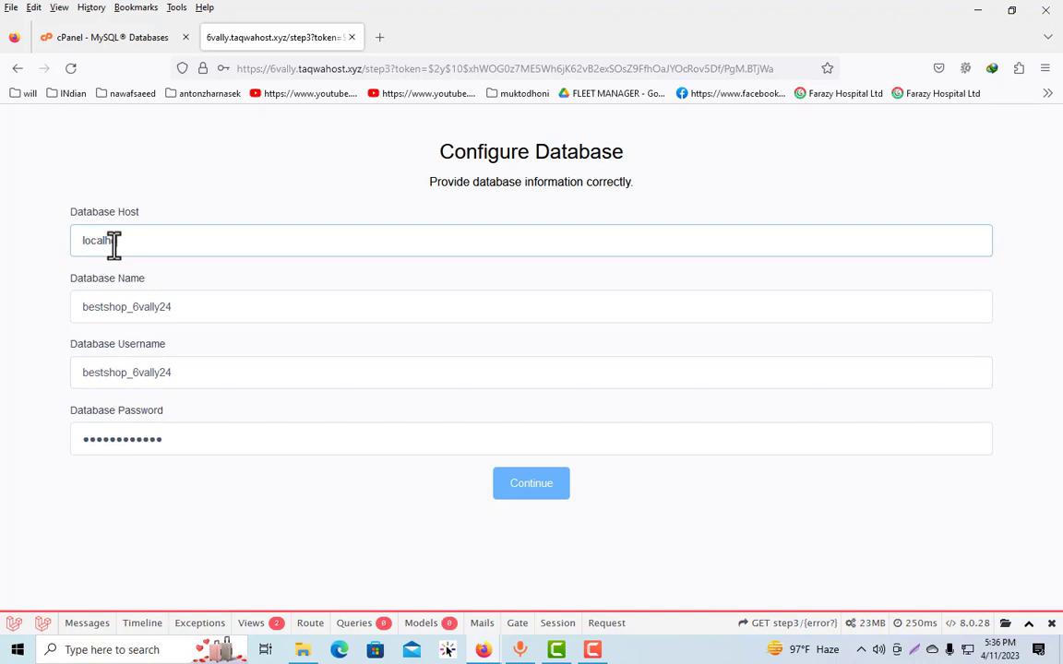
{"action": "left_click", "coordinate": [260, 196]}
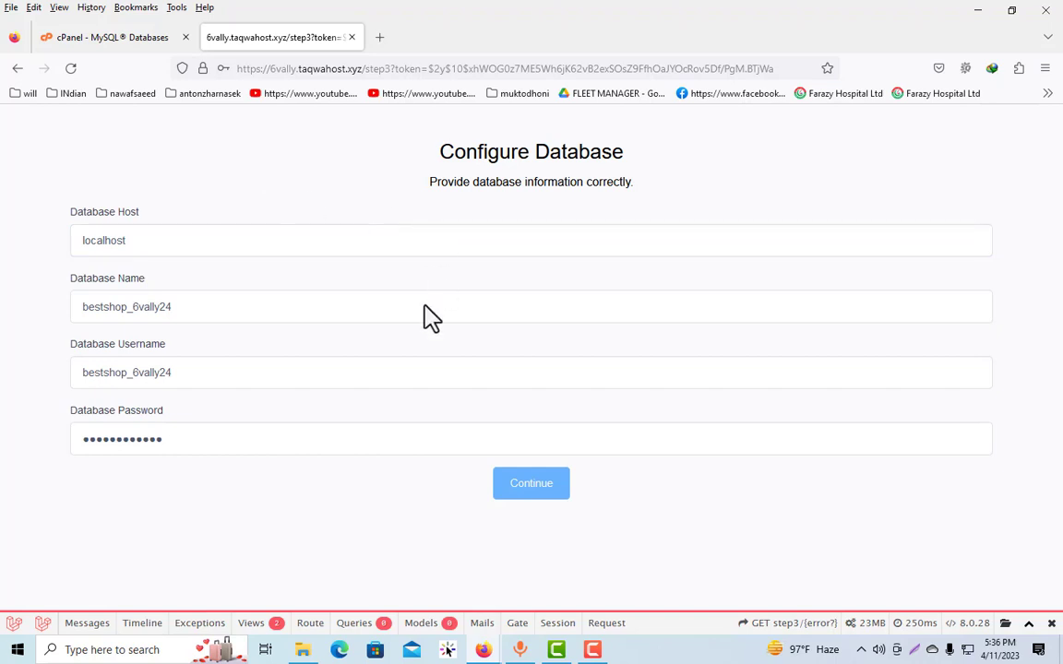
{"action": "left_click", "coordinate": [534, 492]}
{"action": "left_click", "coordinate": [417, 253]}
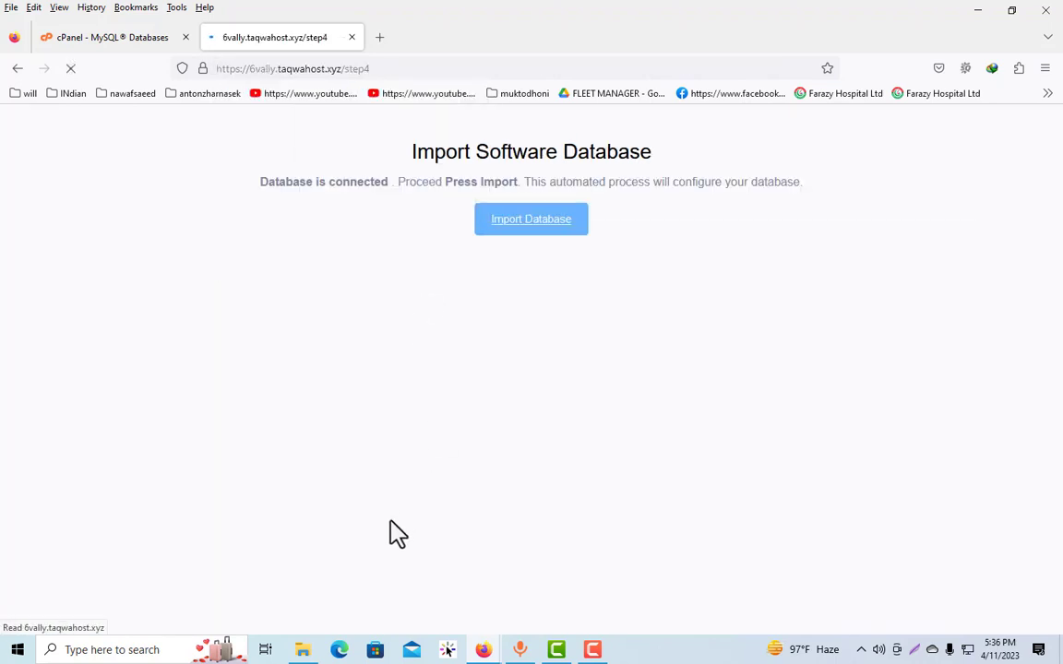
Import the software database in the installer
{"action": "left_click", "coordinate": [506, 224]}
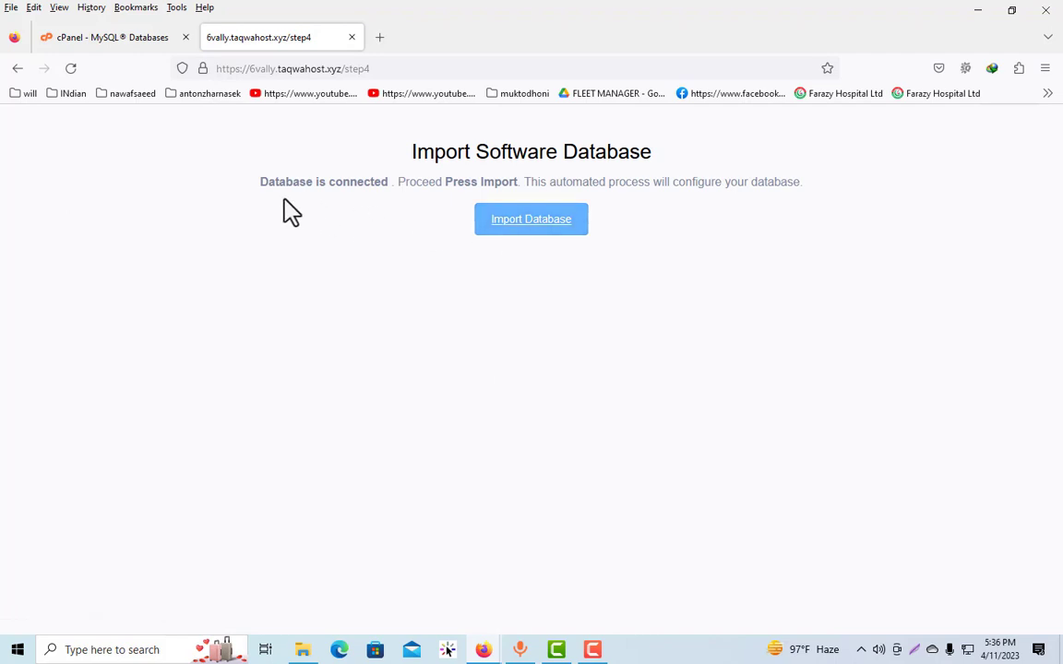
{"action": "left_click", "coordinate": [557, 227]}
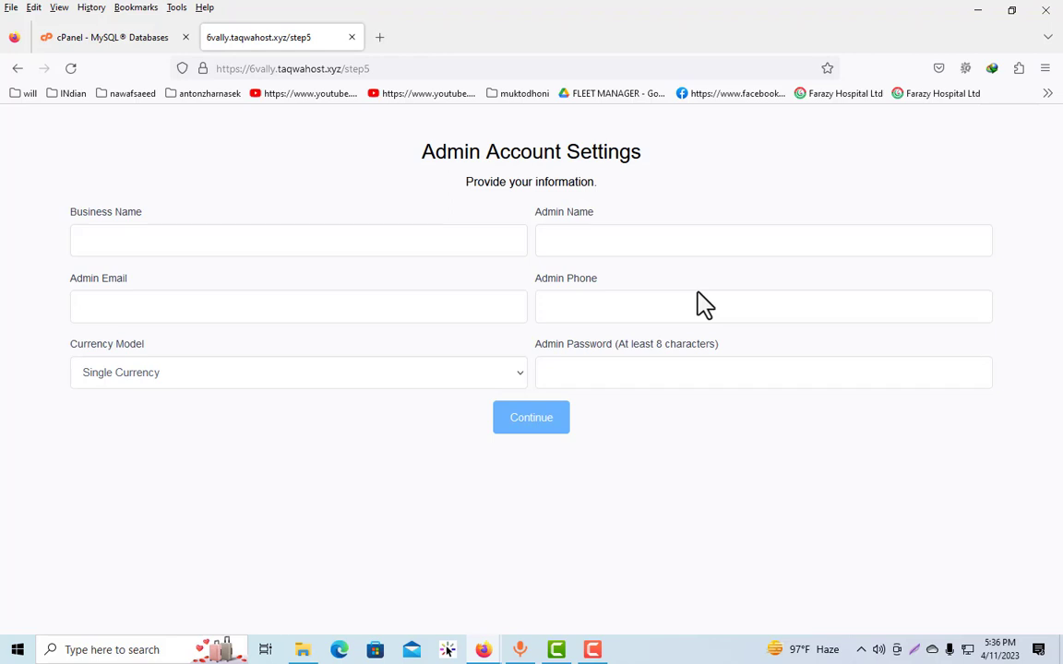
Set the business name to Taqwait, fill in the admin email, and keep the currency model as Single Currency
{"action": "left_click", "coordinate": [218, 245]}
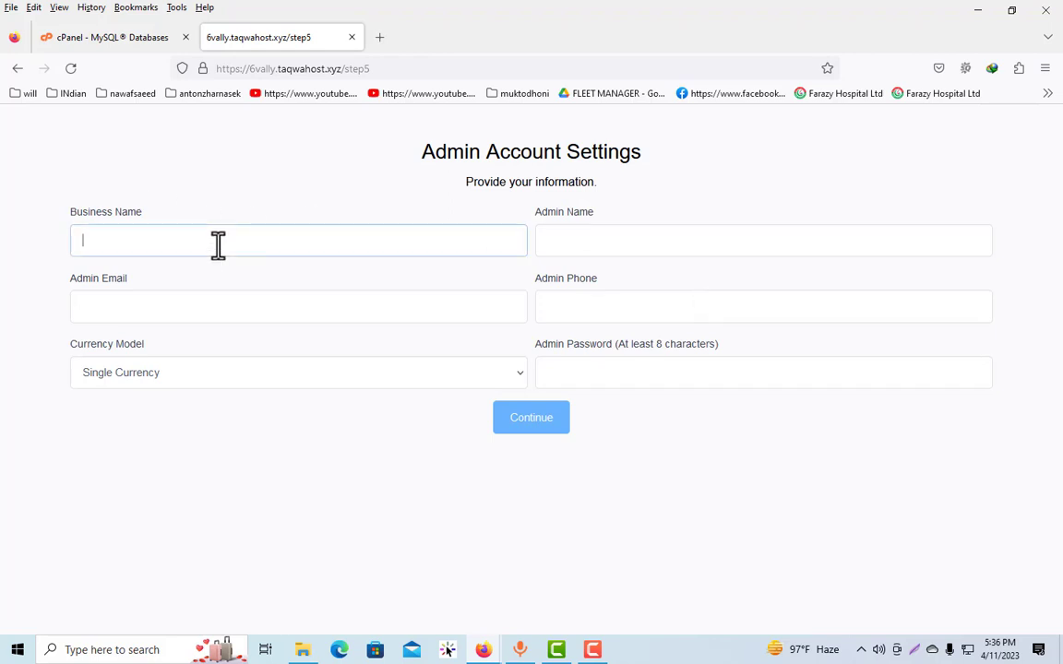
{"action": "type", "text": "Taqwait"}
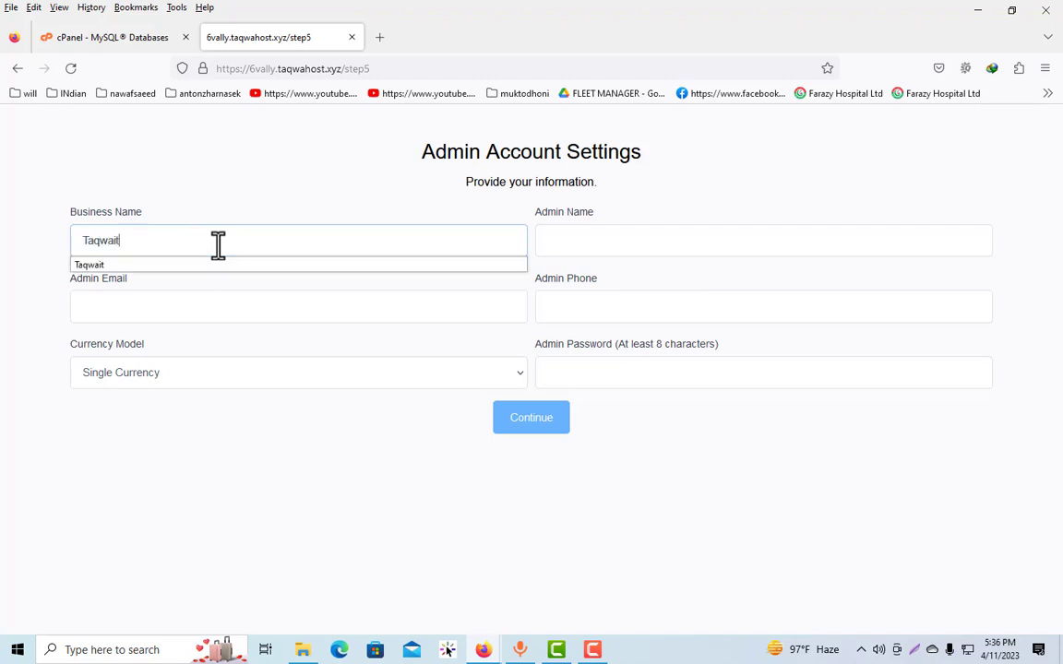
{"action": "left_click", "coordinate": [185, 303]}
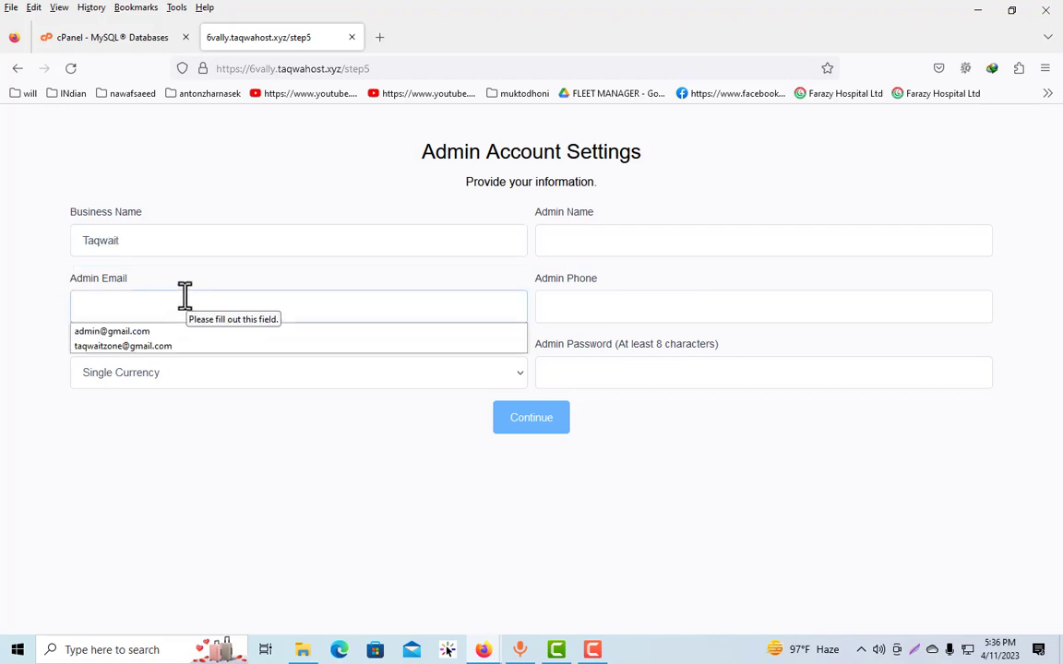
{"action": "left_click", "coordinate": [166, 348]}
{"action": "left_click", "coordinate": [180, 380]}
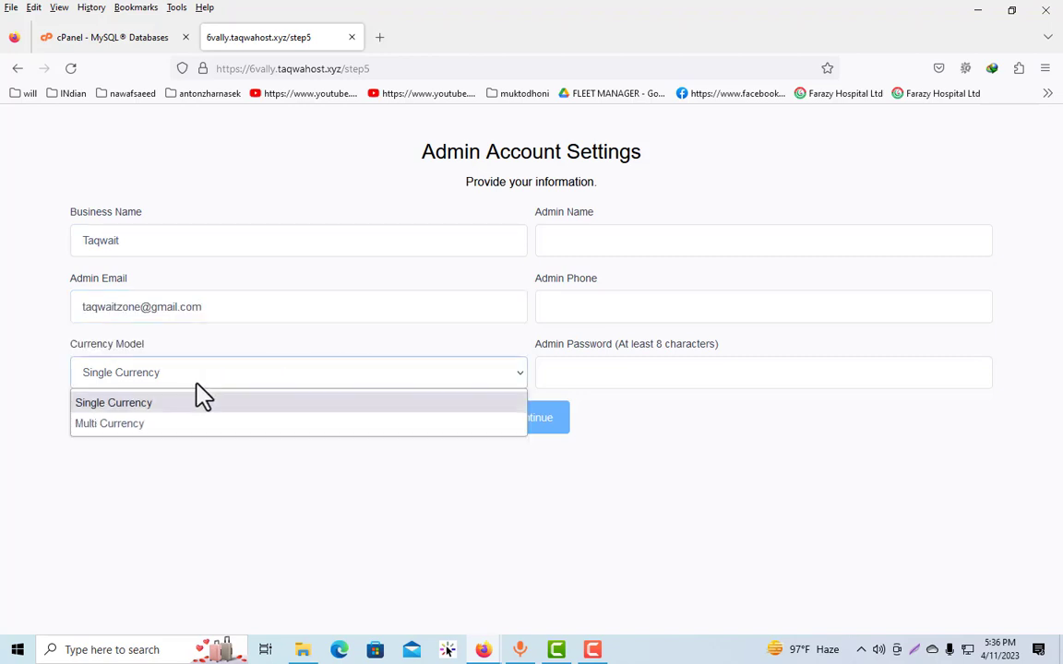
{"action": "left_click", "coordinate": [383, 511]}
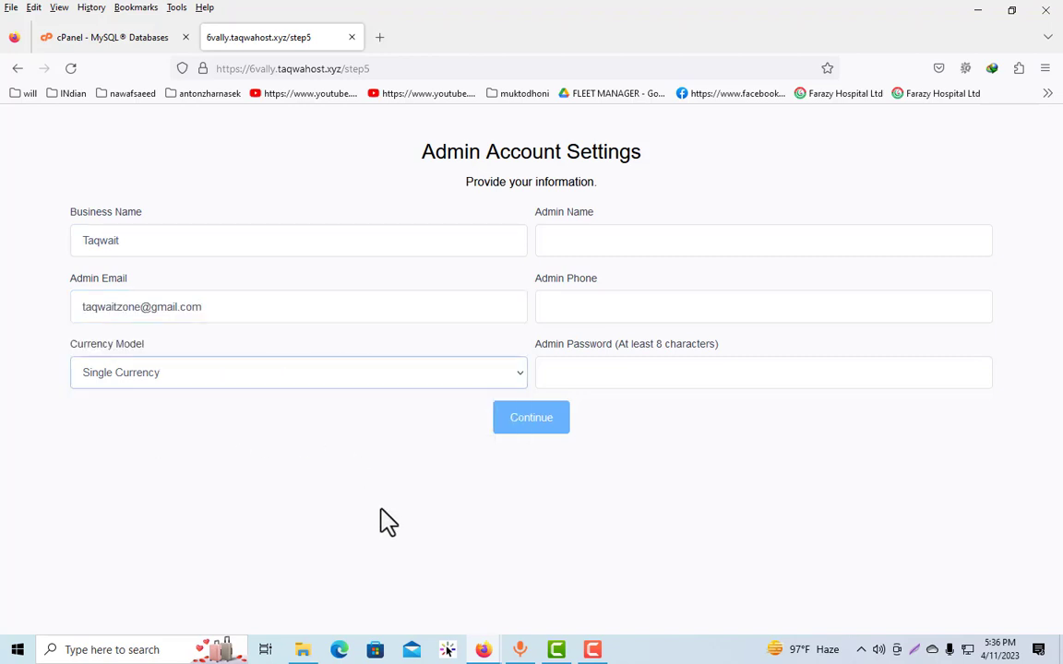
Fill in the admin name, admin phone and admin password, and submit the admin account settings
{"action": "left_click", "coordinate": [620, 237]}
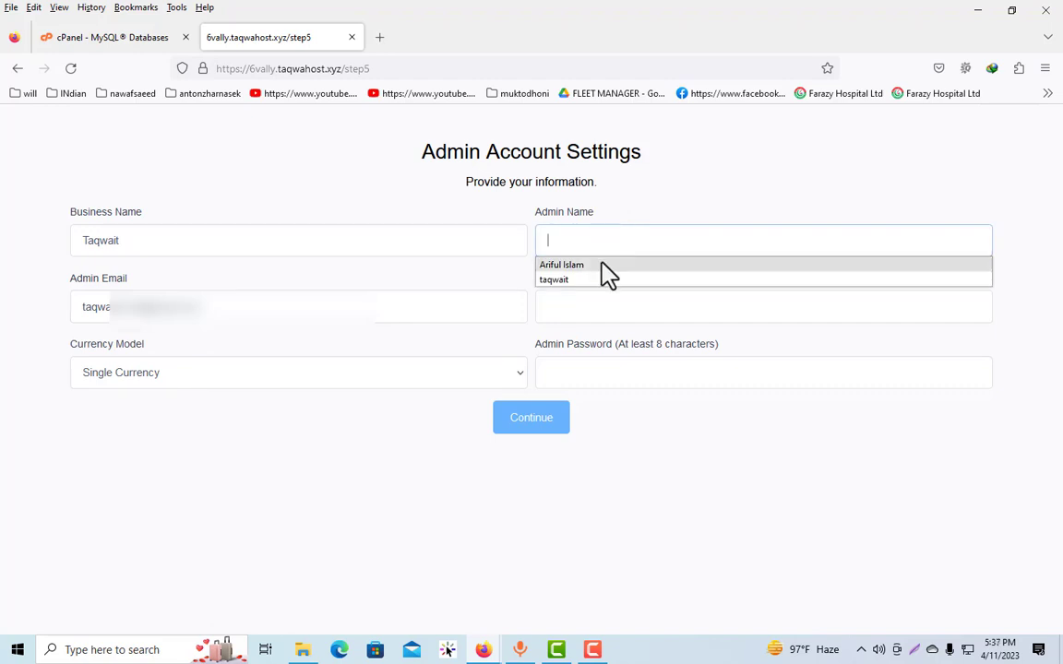
{"action": "left_click", "coordinate": [601, 266]}
{"action": "left_click", "coordinate": [590, 303]}
{"action": "left_click", "coordinate": [599, 332]}
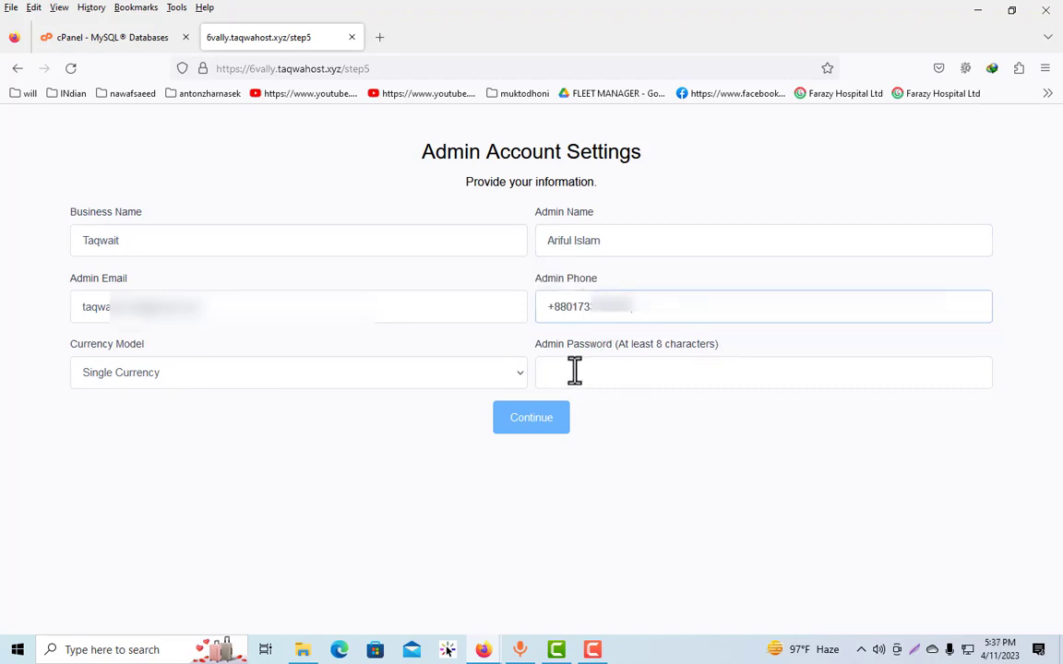
{"action": "left_click", "coordinate": [574, 370]}
{"action": "left_click", "coordinate": [600, 397]}
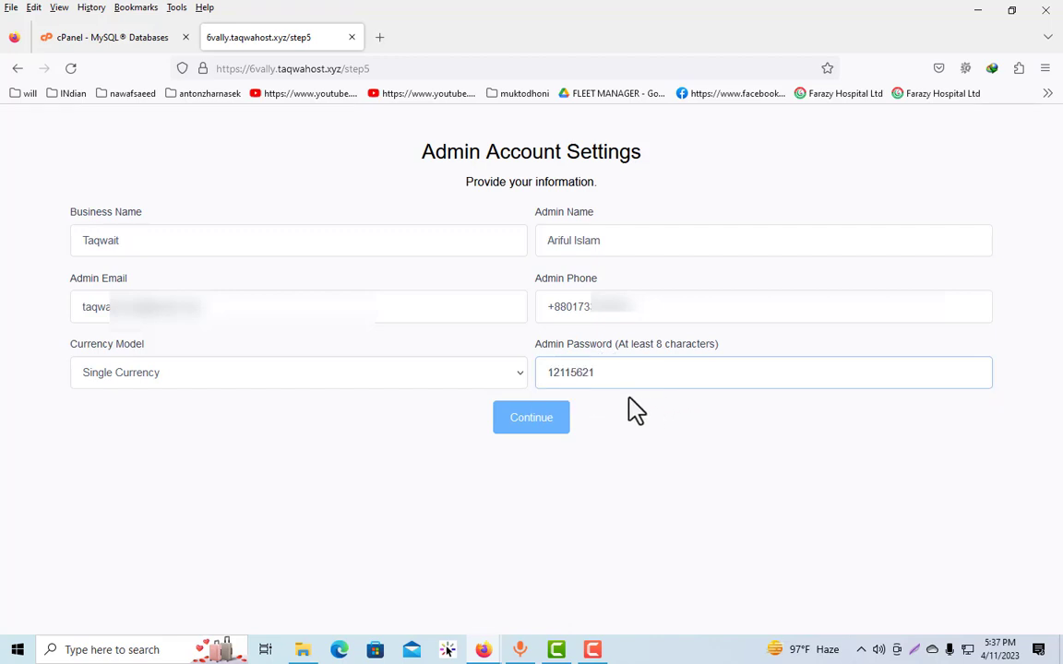
{"action": "left_click", "coordinate": [541, 430]}
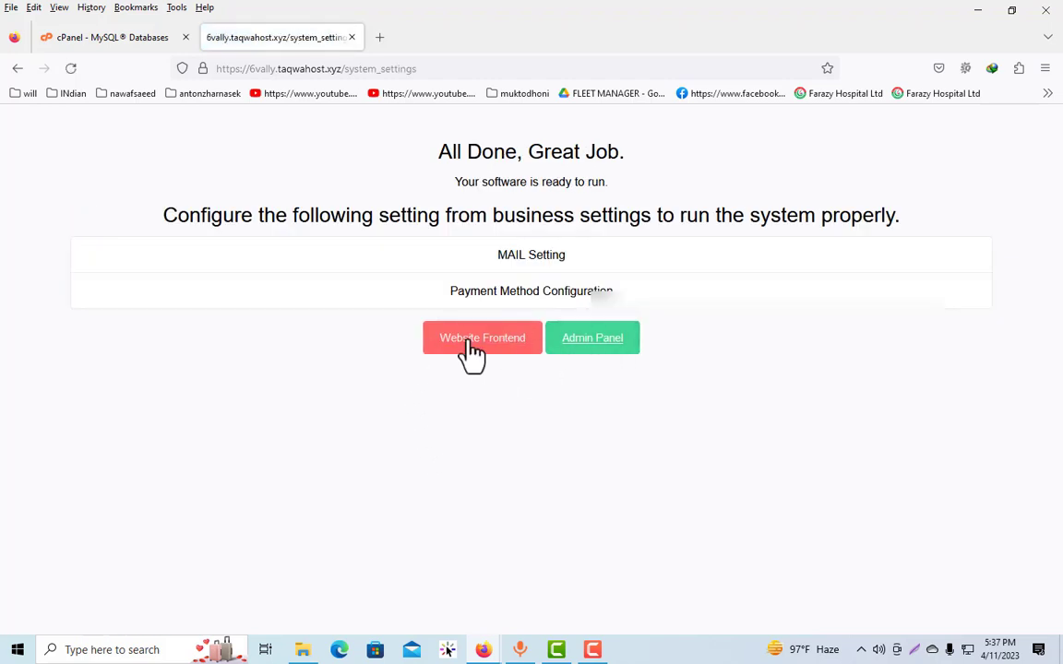
Open the Admin Panel login, fill in the admin email and password from the saved login, and reveal the password
{"action": "left_click", "coordinate": [588, 340]}
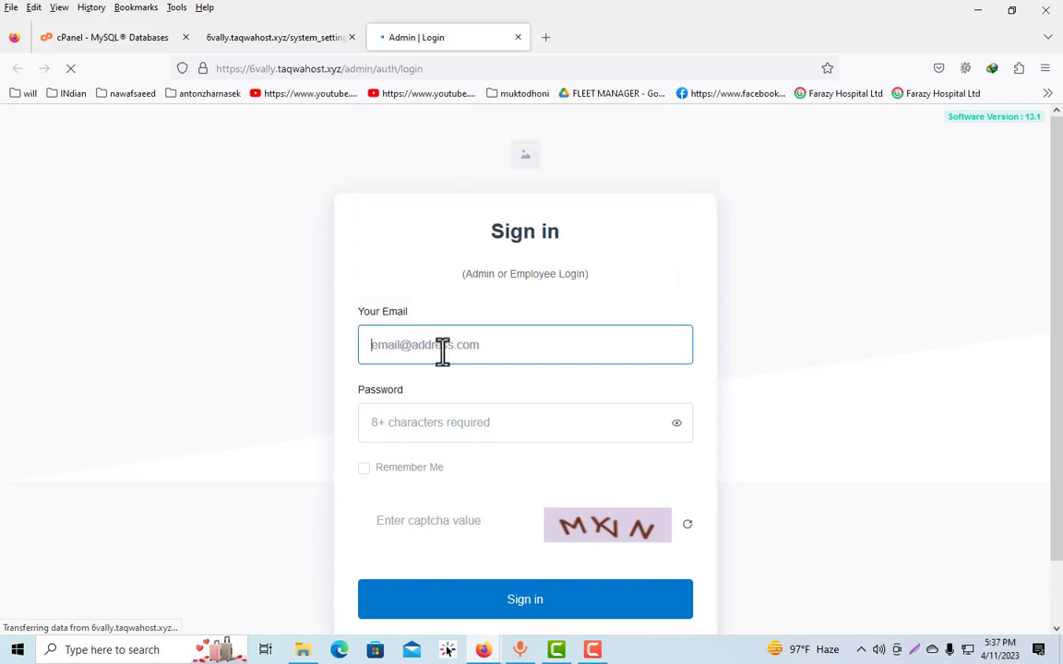
{"action": "left_click", "coordinate": [442, 351]}
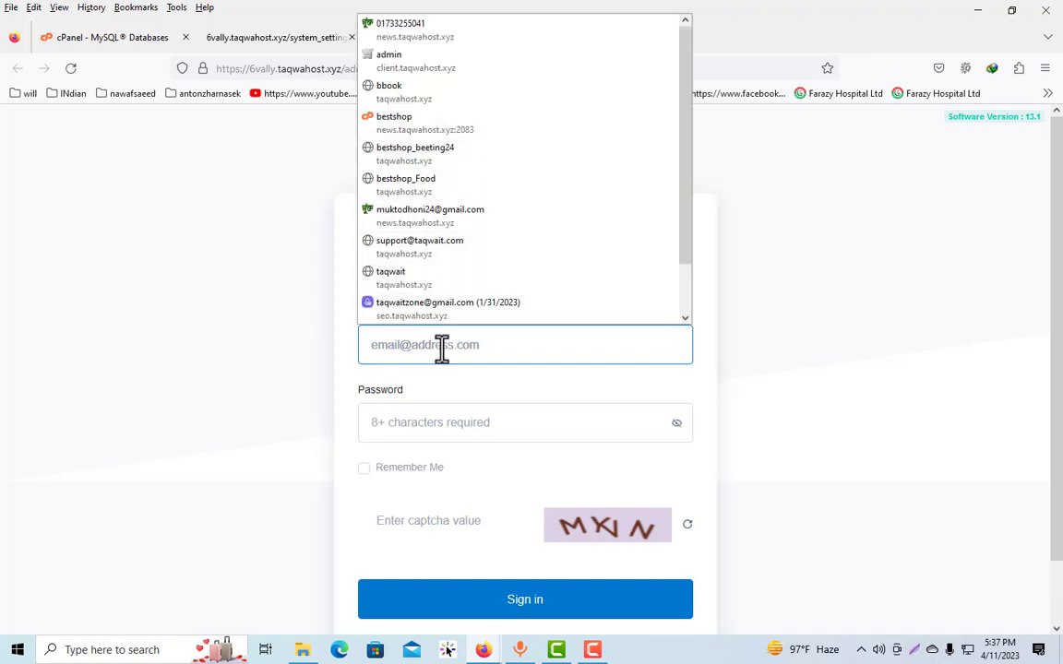
{"action": "type", "text": "ta"}
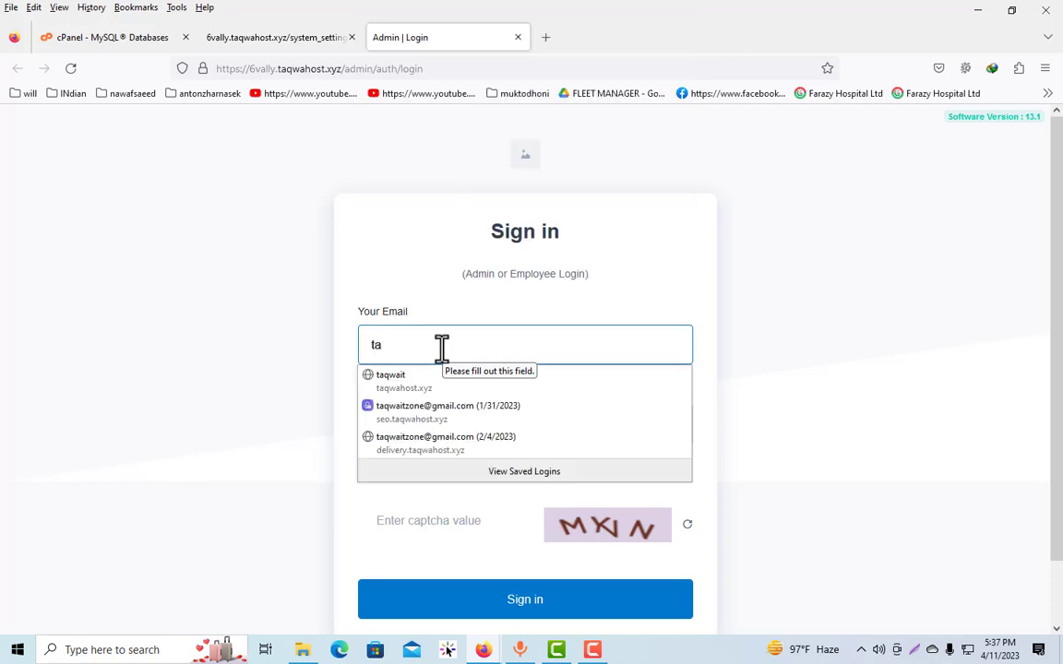
{"action": "left_click", "coordinate": [452, 412]}
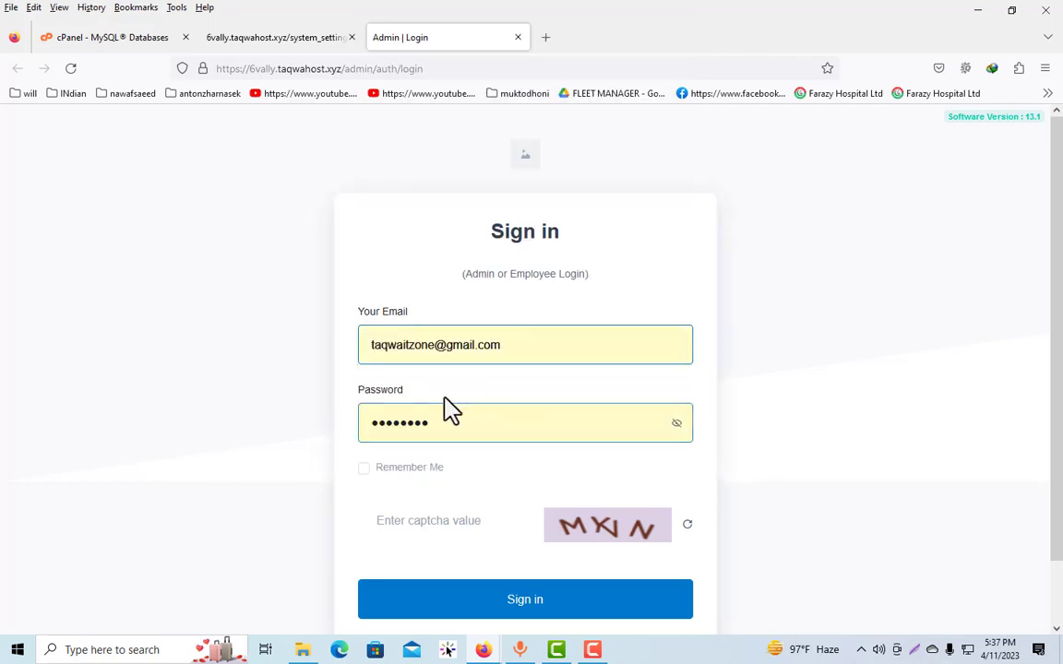
{"action": "left_click", "coordinate": [676, 423]}
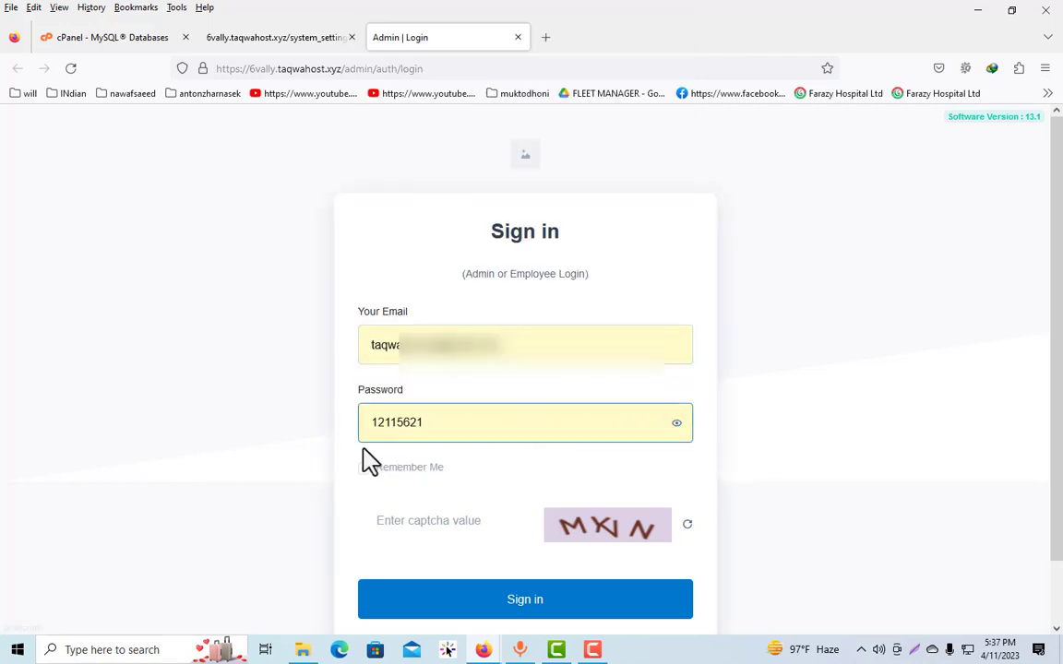
Enter the captcha value, enable Remember Me, and sign in to the admin panel
{"action": "left_click", "coordinate": [408, 523]}
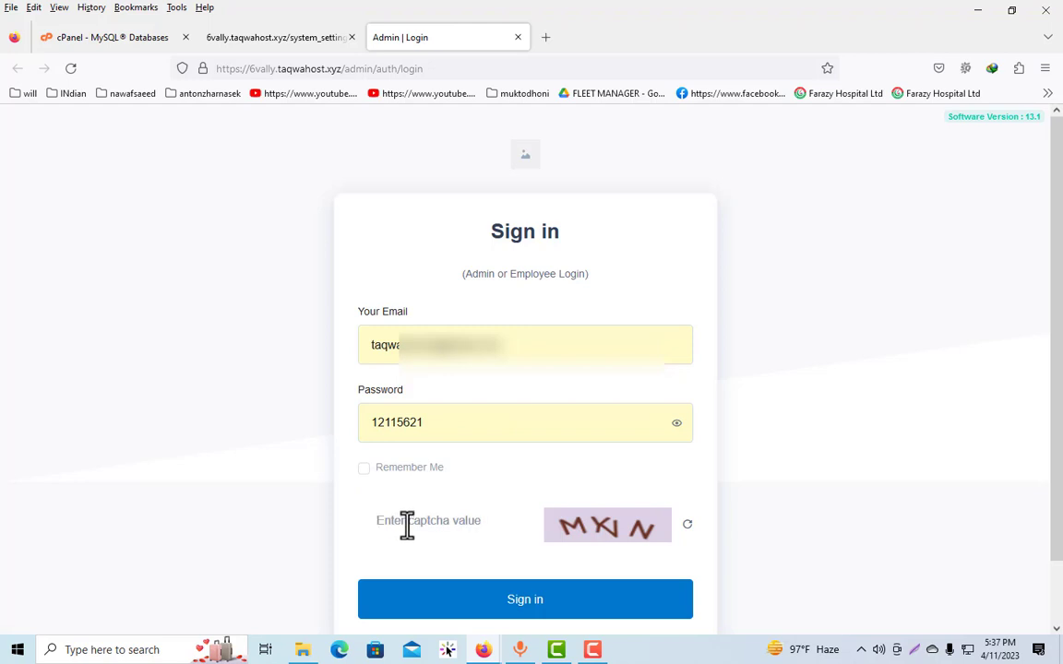
{"action": "type", "text": "MKIN"}
{"action": "left_click", "coordinate": [366, 469]}
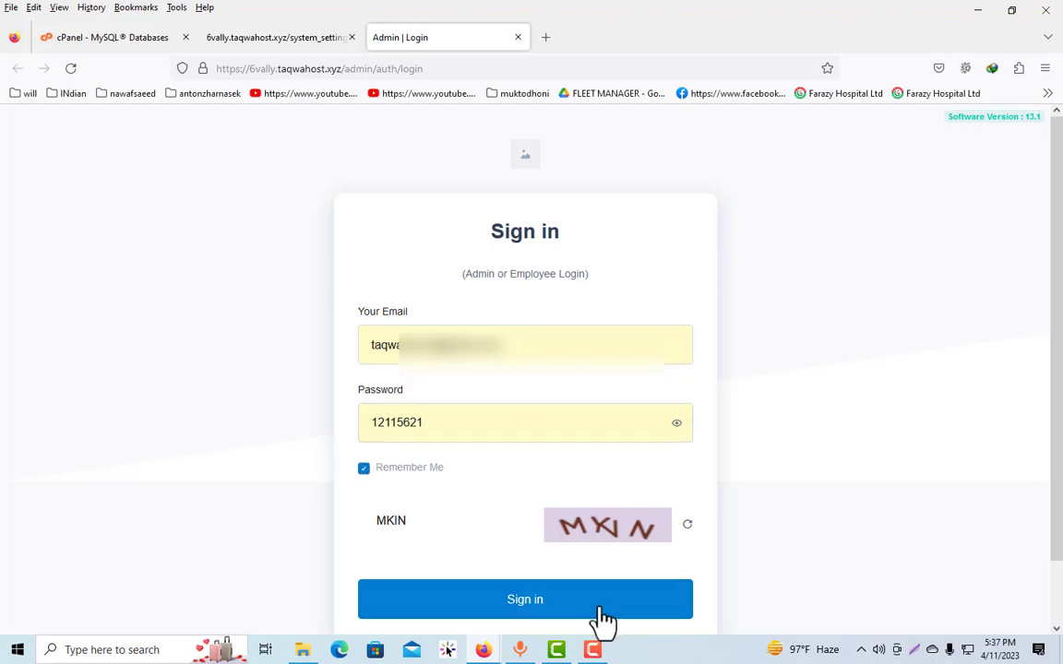
{"action": "left_click", "coordinate": [600, 605]}
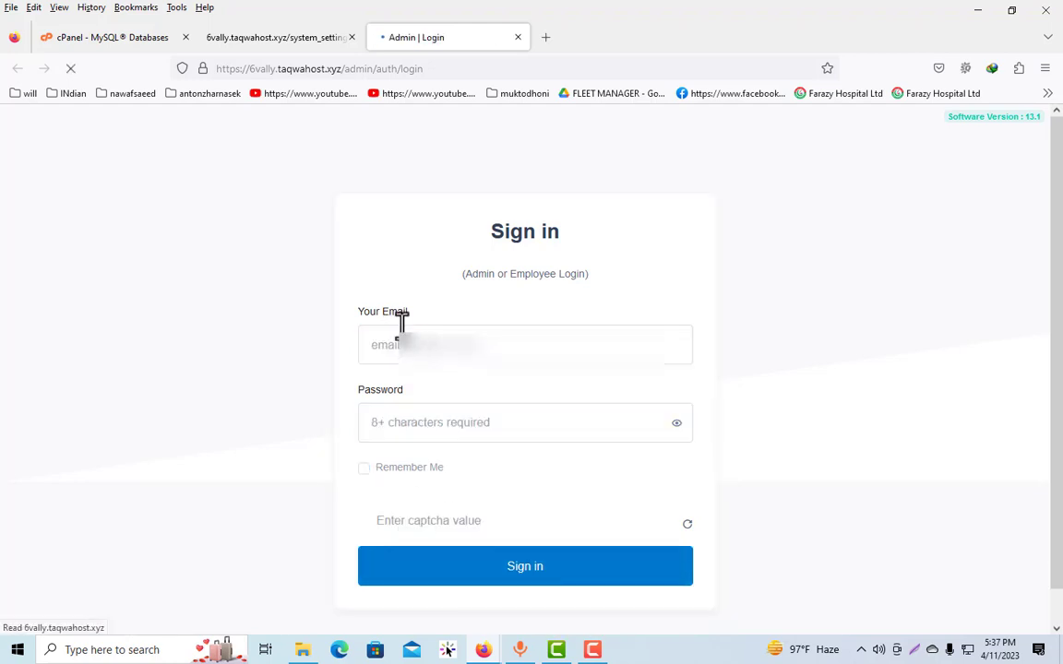
Fill in the admin email and password again from the matching saved login, and reveal the password
{"action": "left_click", "coordinate": [443, 429]}
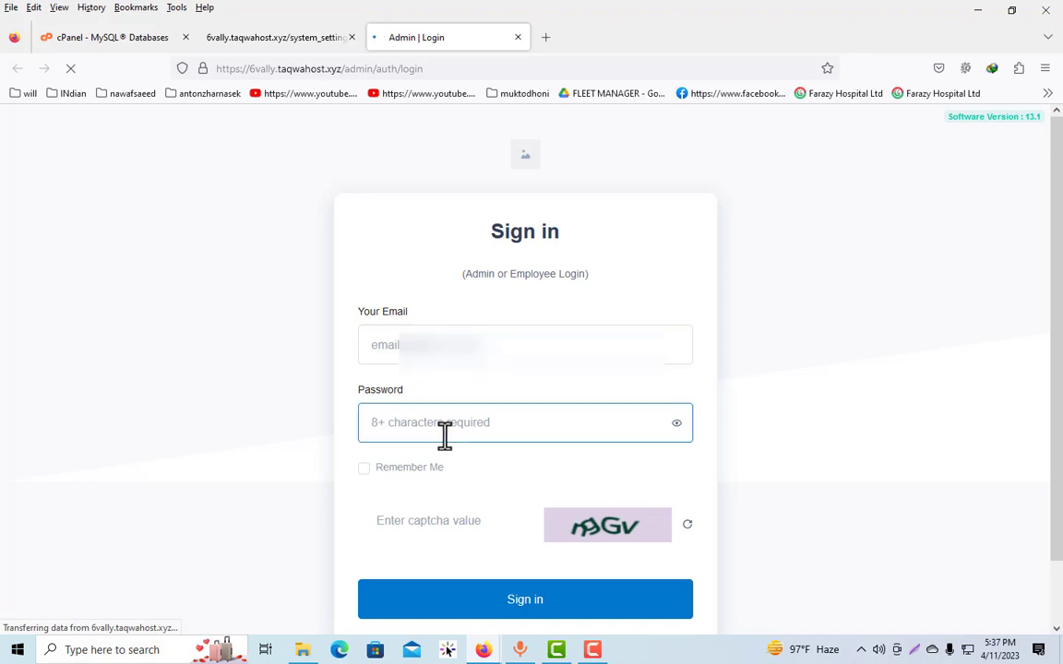
{"action": "left_click", "coordinate": [444, 343]}
{"action": "left_click", "coordinate": [443, 334]}
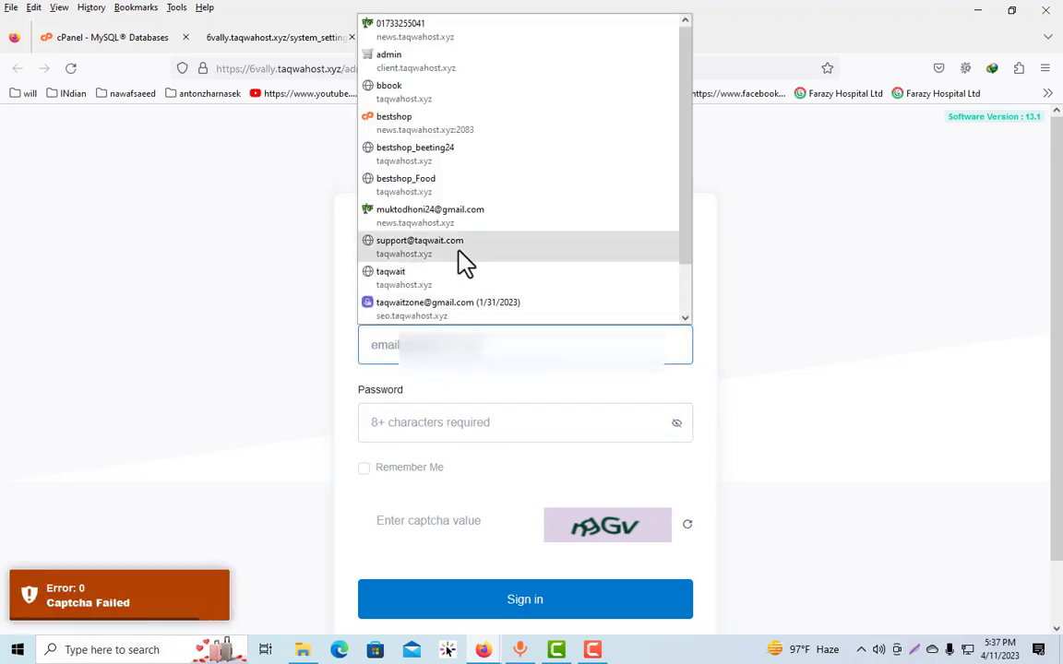
{"action": "type", "text": "t"}
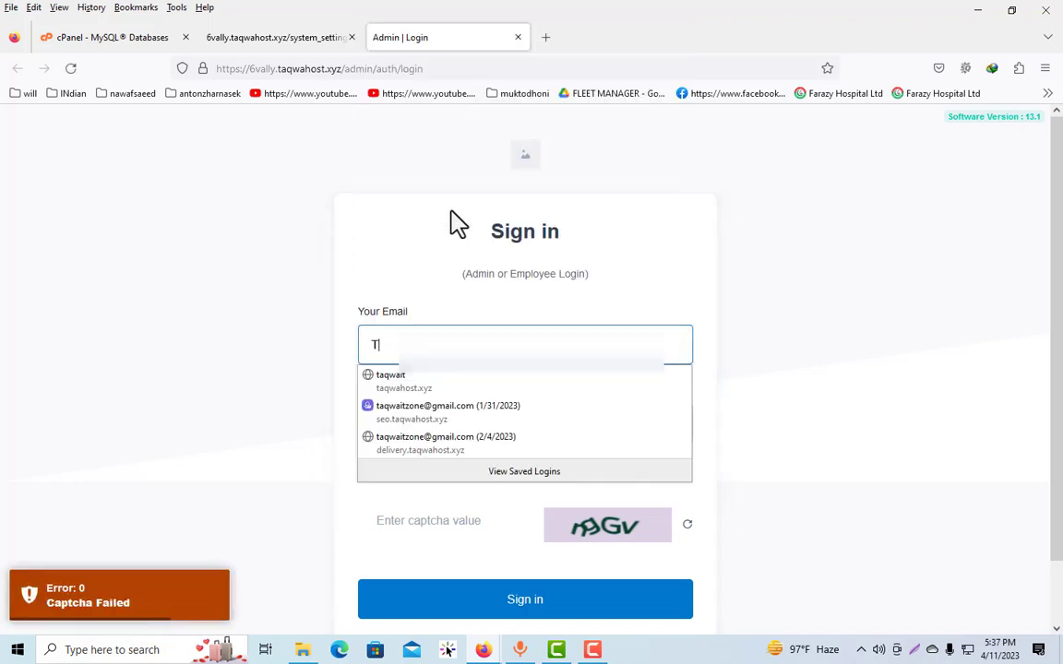
{"action": "left_click", "coordinate": [443, 414]}
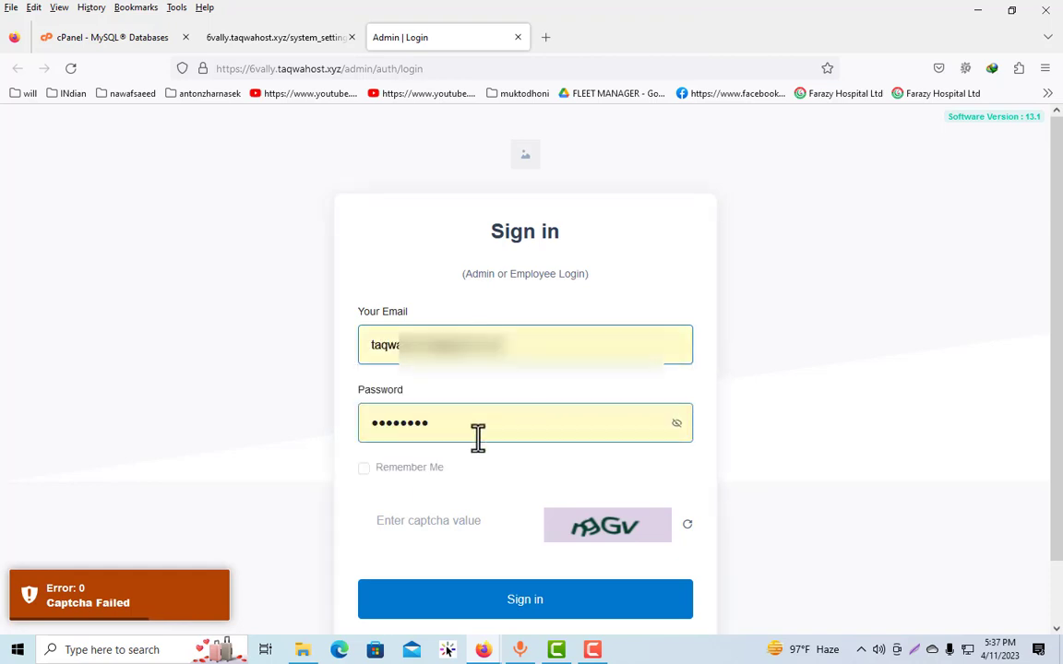
{"action": "left_click", "coordinate": [677, 423]}
Enter the new captcha value exactly as shown, enable Remember Me, and sign in to the admin panel again
{"action": "left_click", "coordinate": [439, 532]}
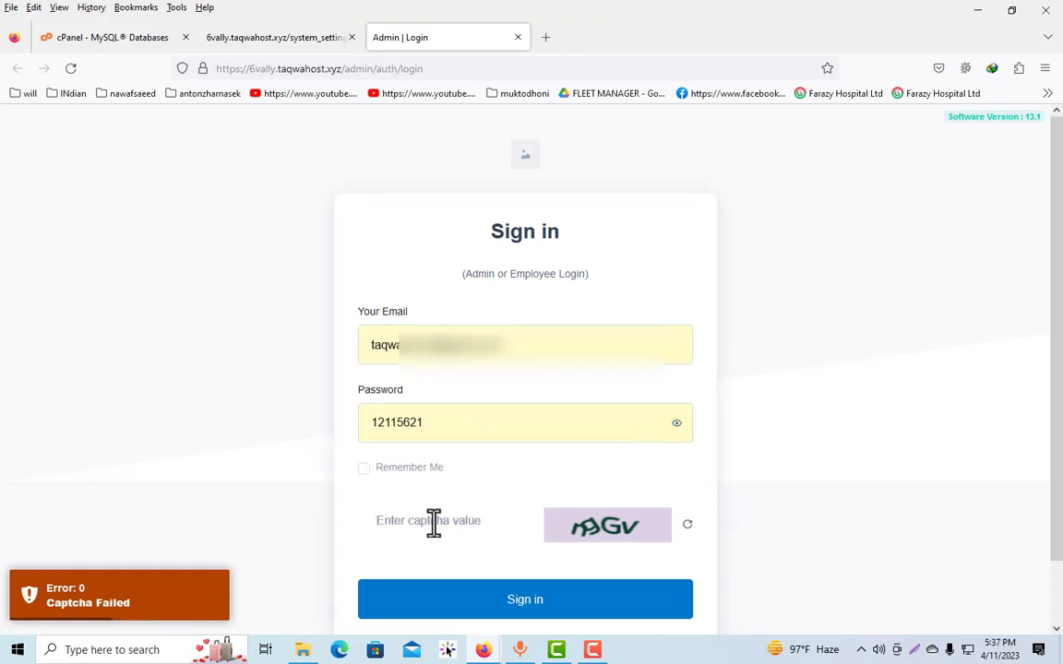
{"action": "type", "text": "NG"}
{"action": "left_click_drag", "start_coordinate": [434, 522], "coordinate": [356, 518]}
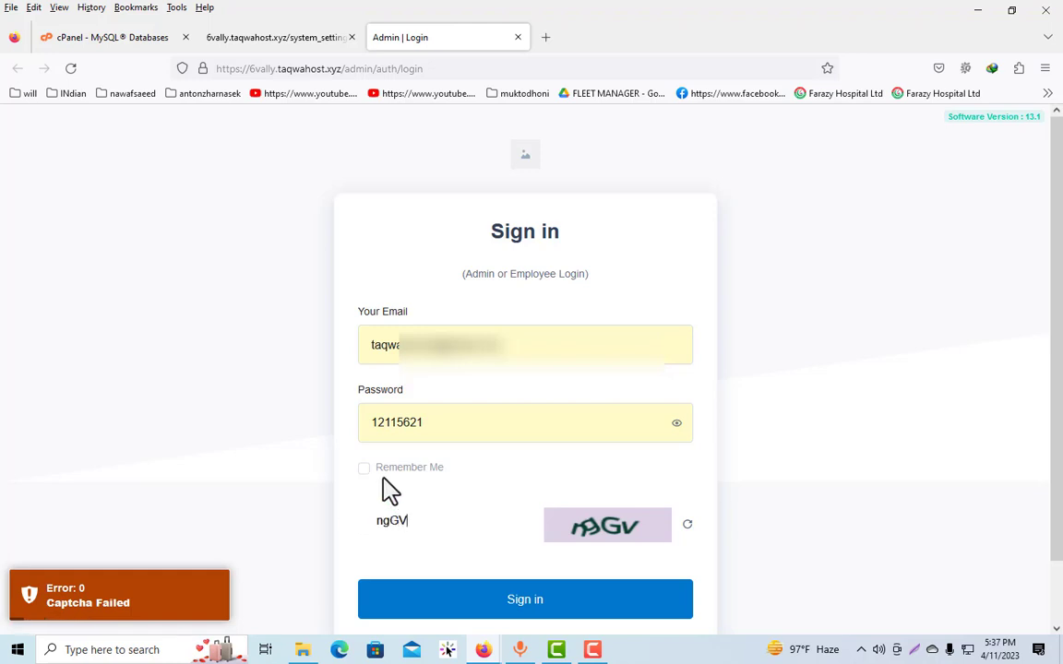
{"action": "left_click", "coordinate": [363, 467]}
{"action": "left_click", "coordinate": [574, 609]}
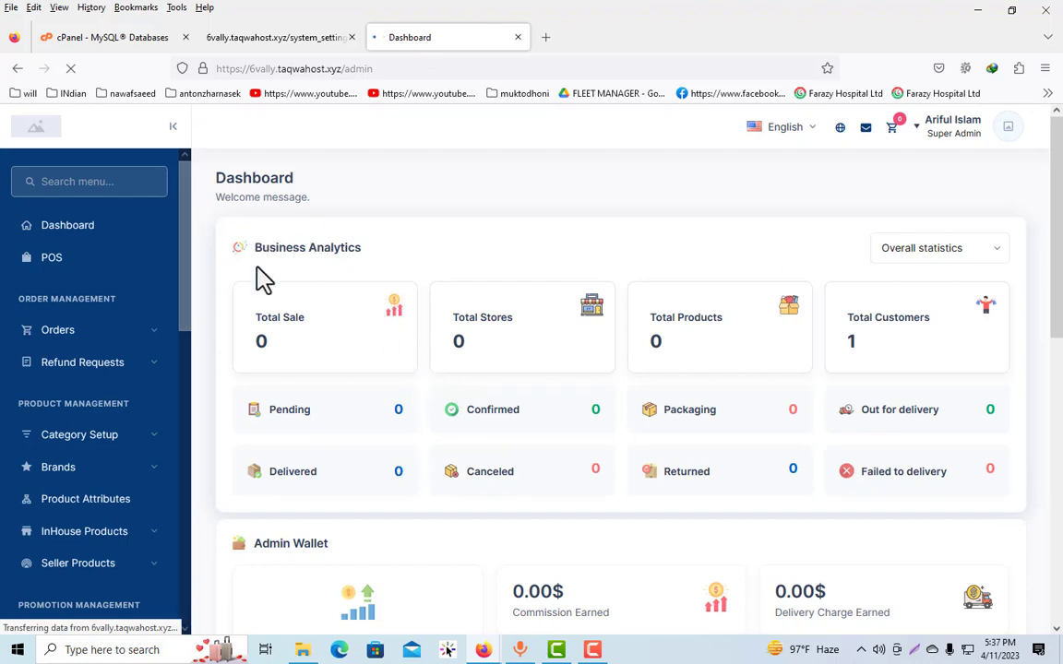
Open the storefront website from the admin dashboard and examine its home page from the header down to the footer links
{"action": "left_click", "coordinate": [840, 129]}
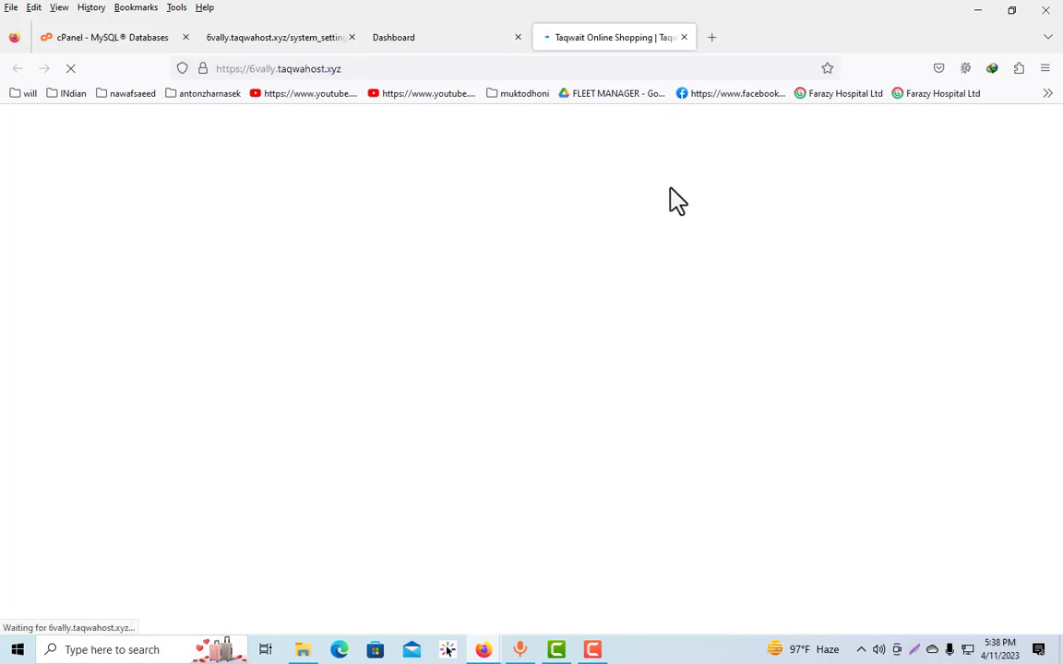
{"action": "scroll", "coordinate": [696, 360], "scroll_direction": "down", "scroll_amount": 1}
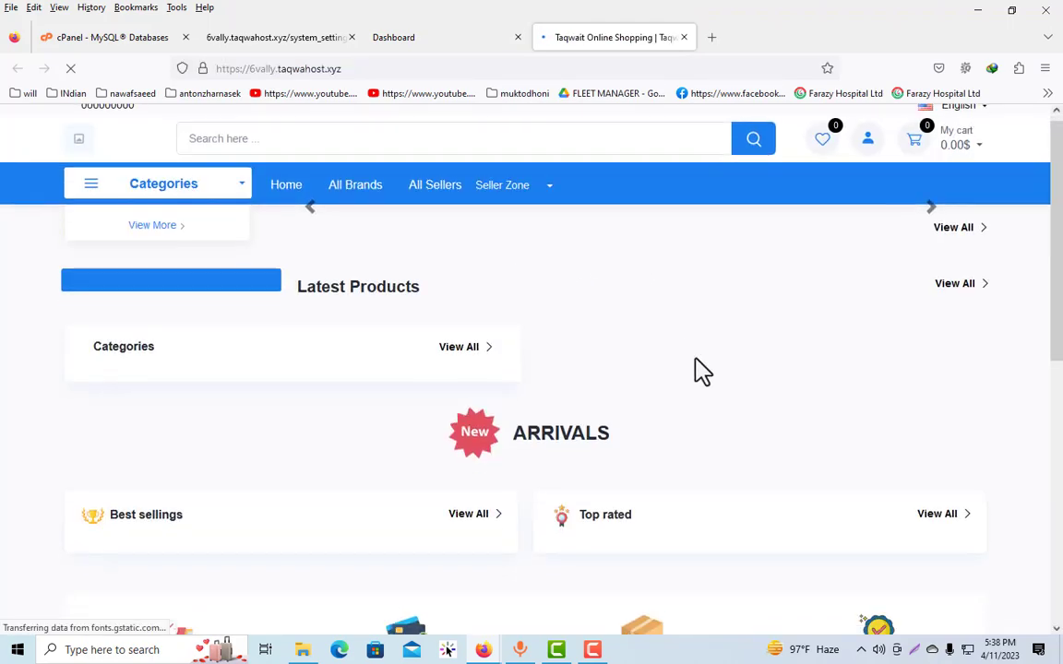
{"action": "scroll", "coordinate": [694, 360], "scroll_direction": "down", "scroll_amount": 8}
{"action": "scroll", "coordinate": [572, 337], "scroll_direction": "up", "scroll_amount": 9}
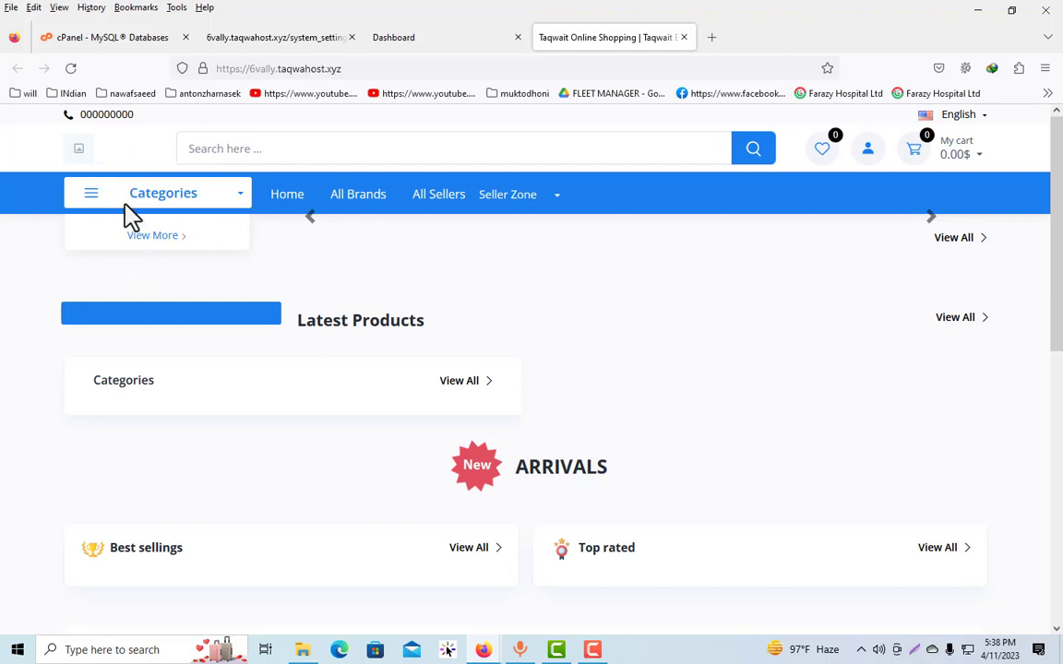
{"action": "scroll", "coordinate": [194, 489], "scroll_direction": "down", "scroll_amount": 3}
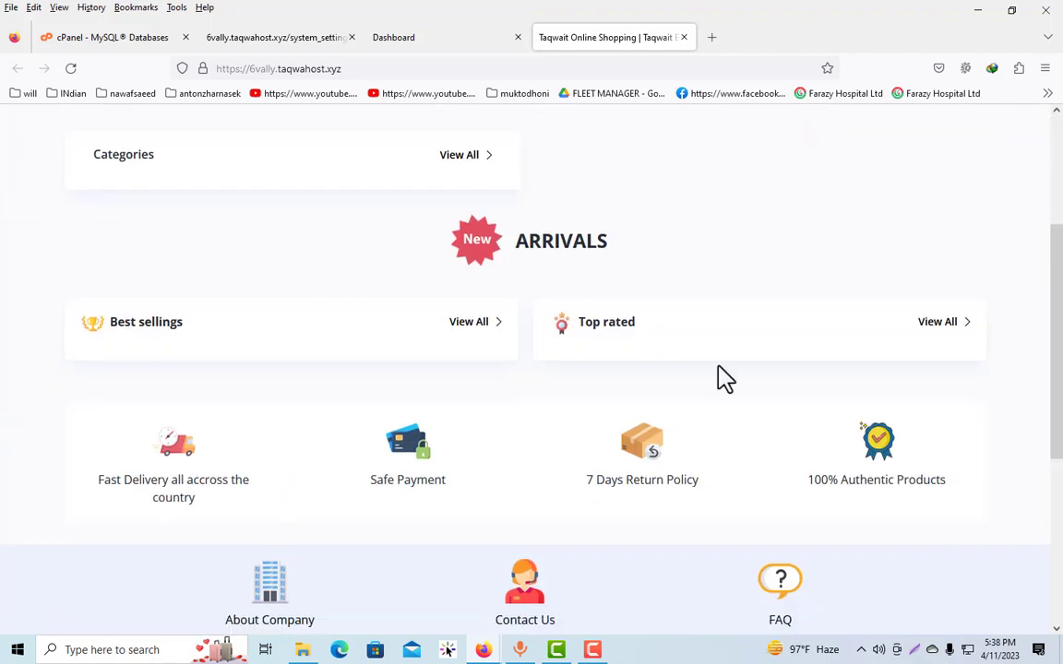
{"action": "scroll", "coordinate": [541, 477], "scroll_direction": "down", "scroll_amount": 5}
{"action": "scroll", "coordinate": [652, 433], "scroll_direction": "up", "scroll_amount": 8}
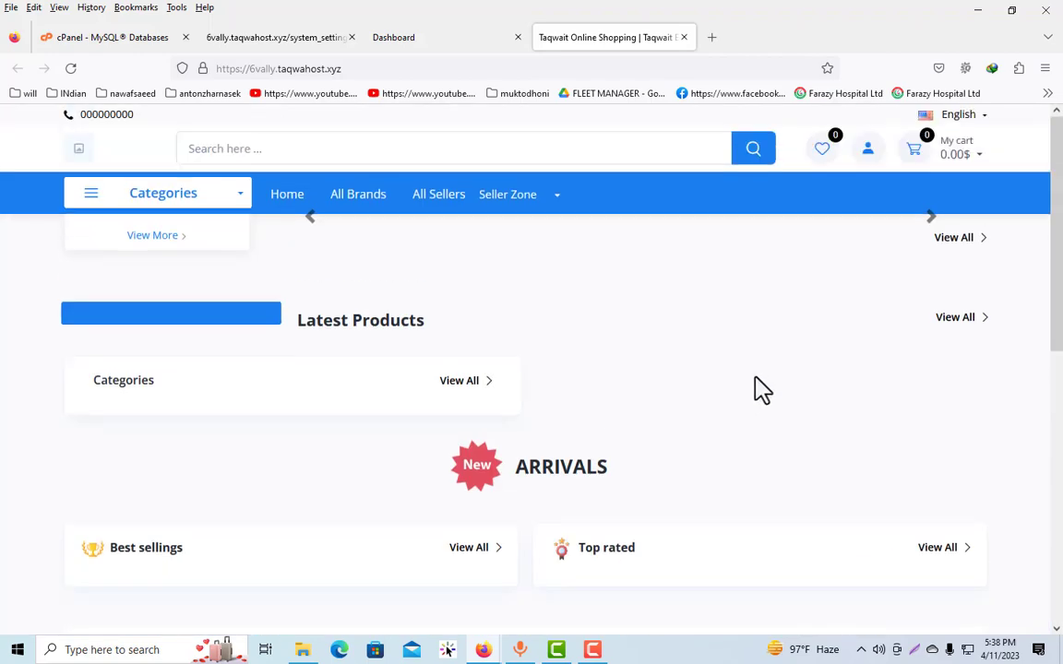